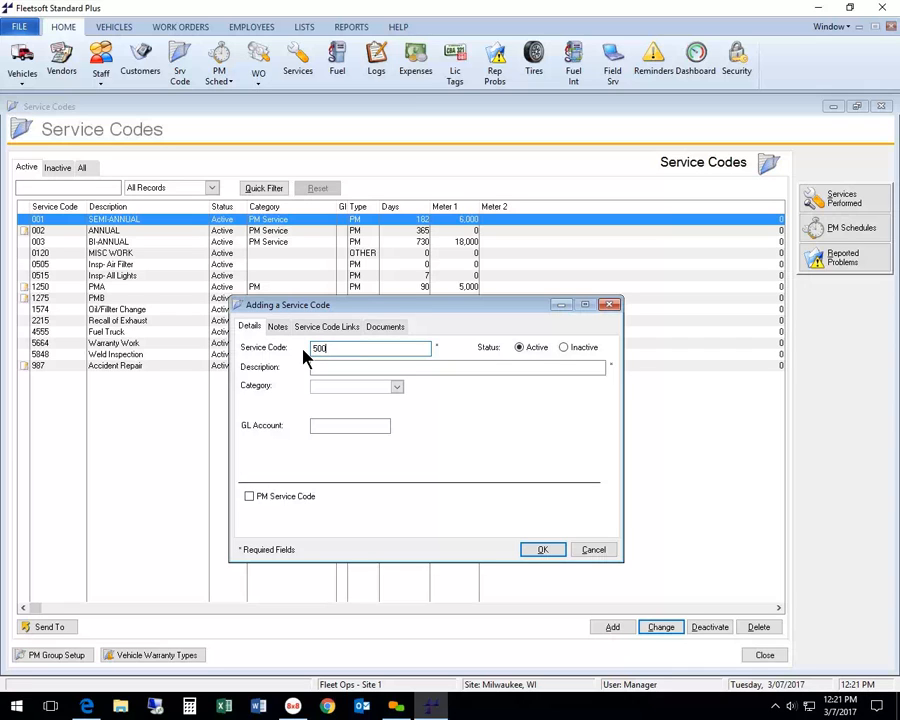
Step: Enter Yearly Inspection as the description of new service code 500
click(410, 370)
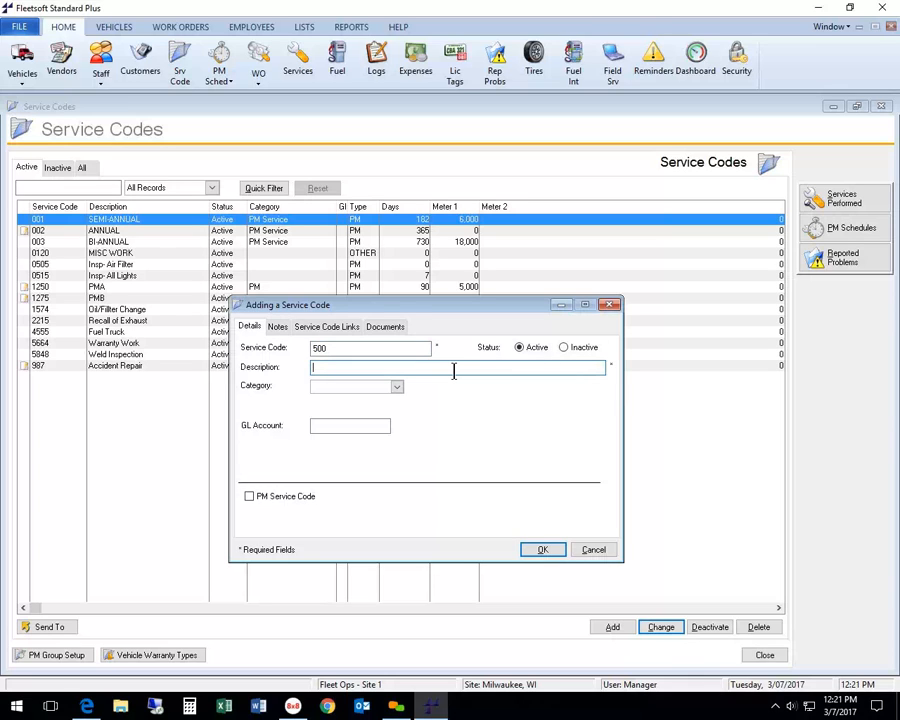
text(Yearly Inspection)
key(Tab)
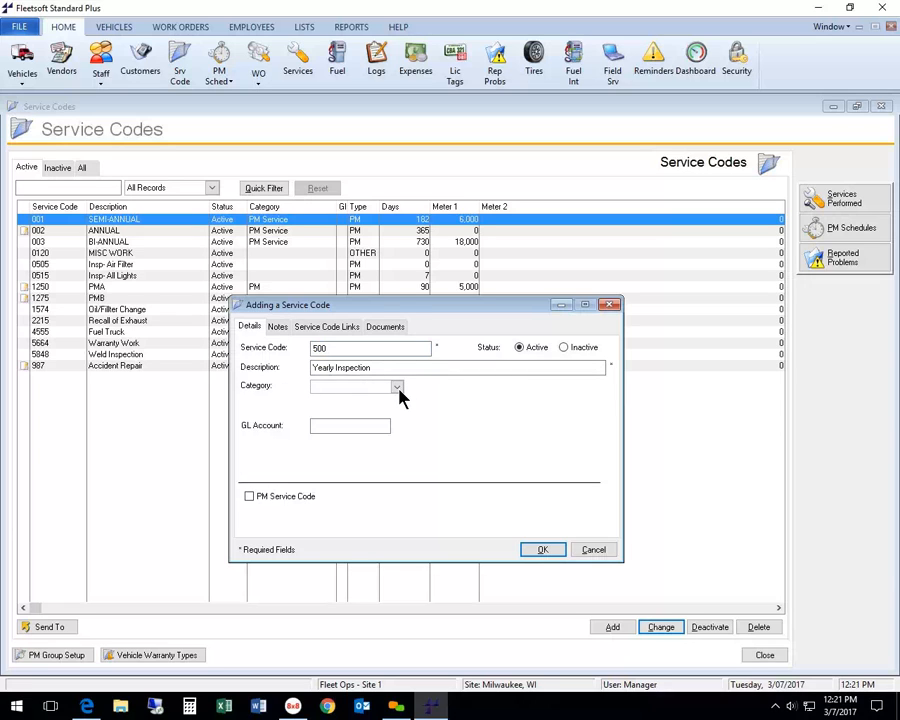
Step: Create a new PM category named Axel from the service code's category field
click(398, 390)
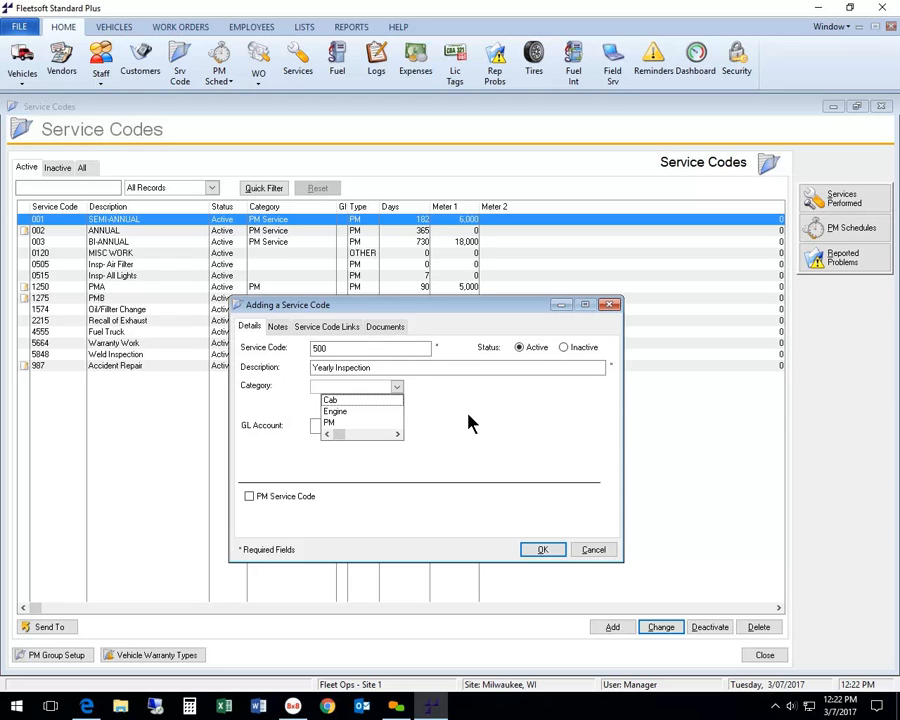
text(Axel)
key(Tab)
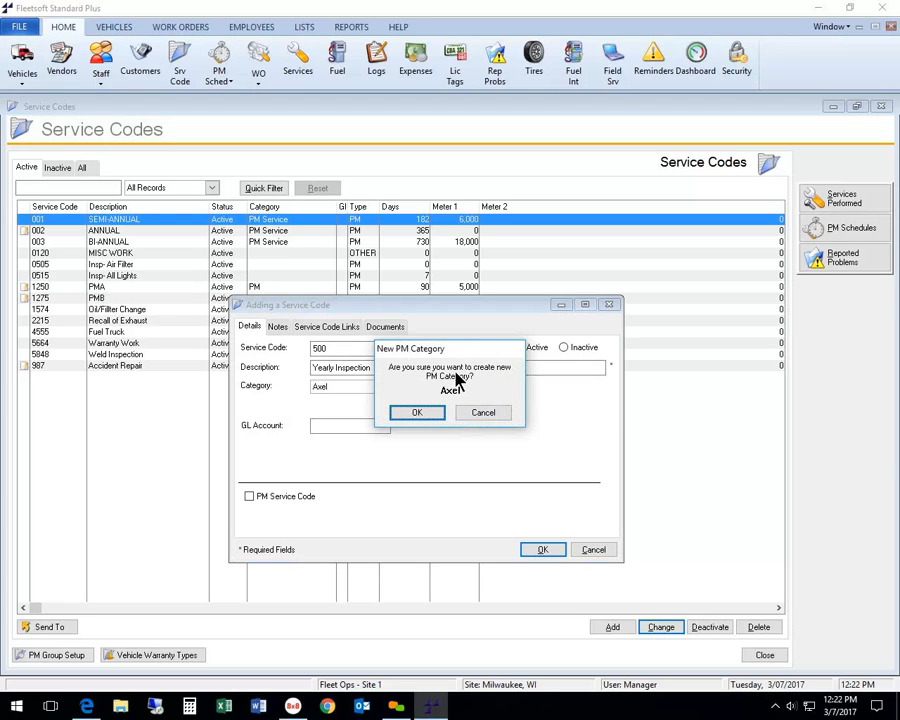
click(422, 416)
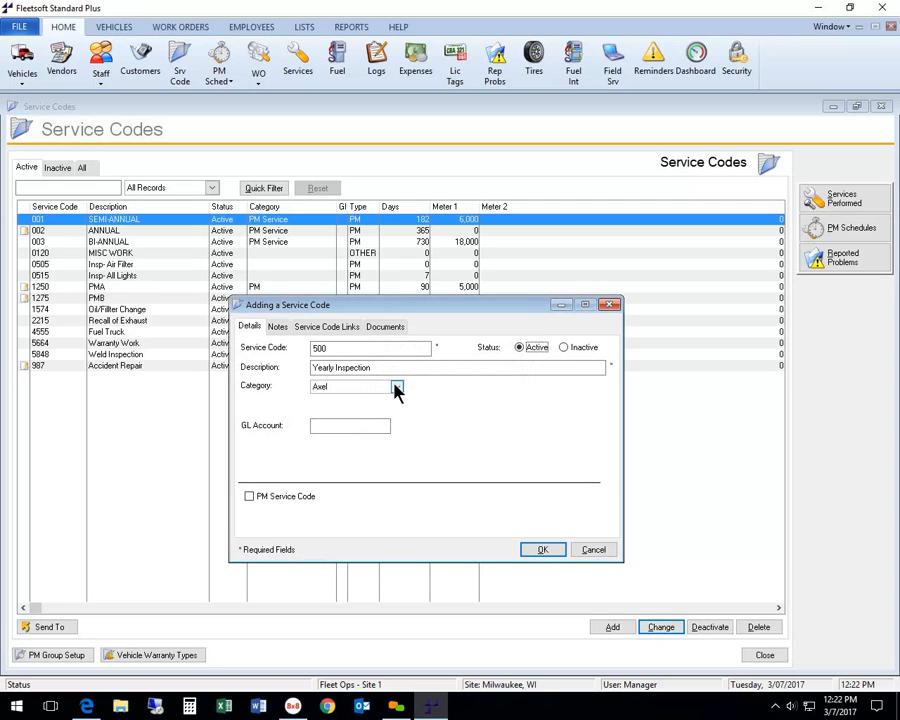
Step: Assign the existing PM category to the Yearly Inspection service code
click(397, 389)
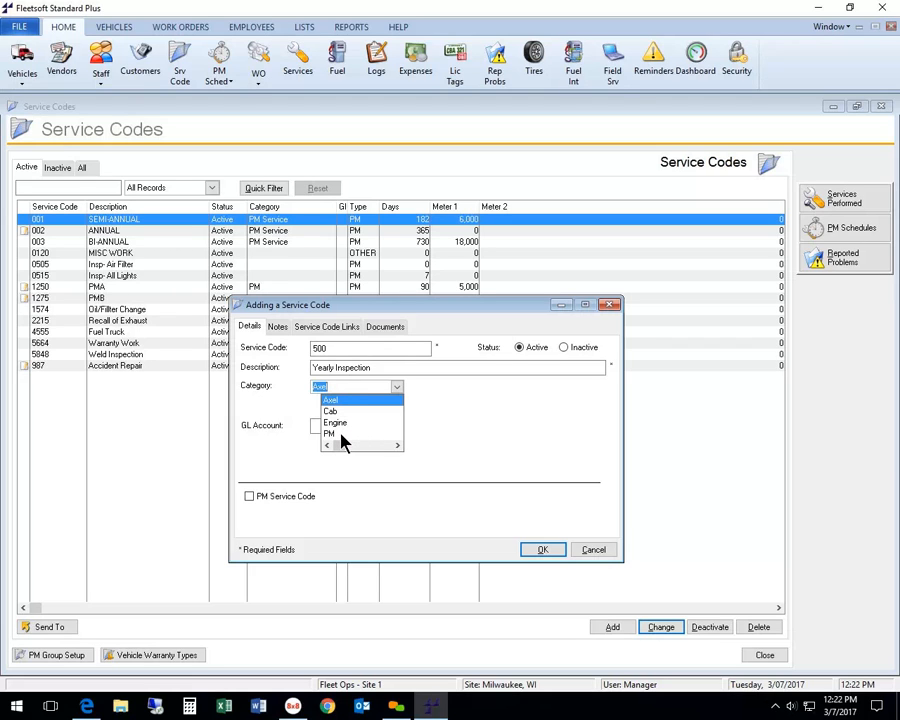
click(350, 434)
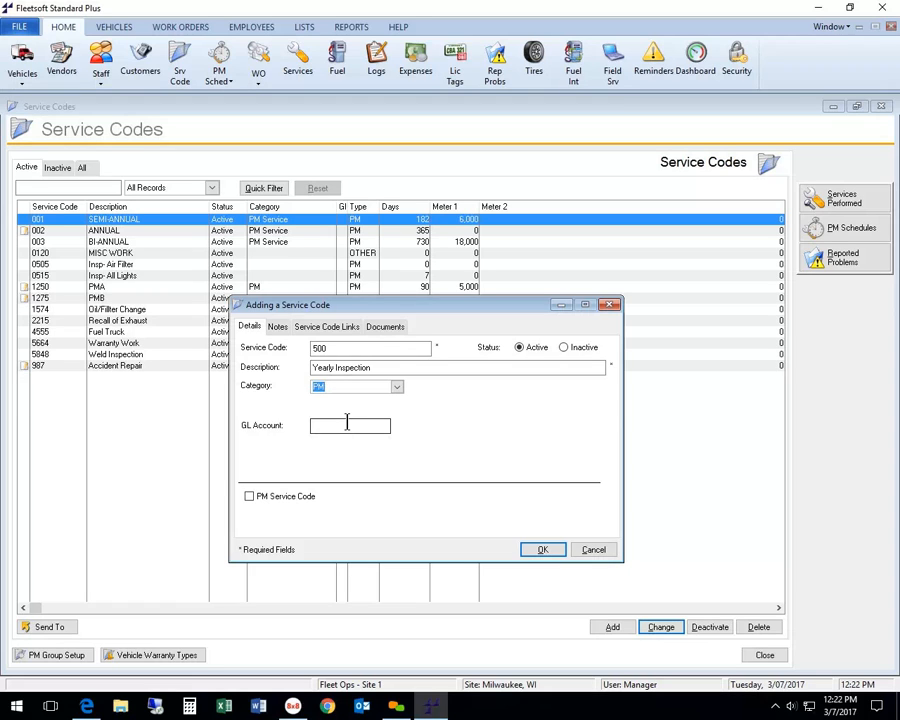
click(347, 422)
Step: Mark Yearly Inspection as a PM service code with an interval of 365 days
click(250, 499)
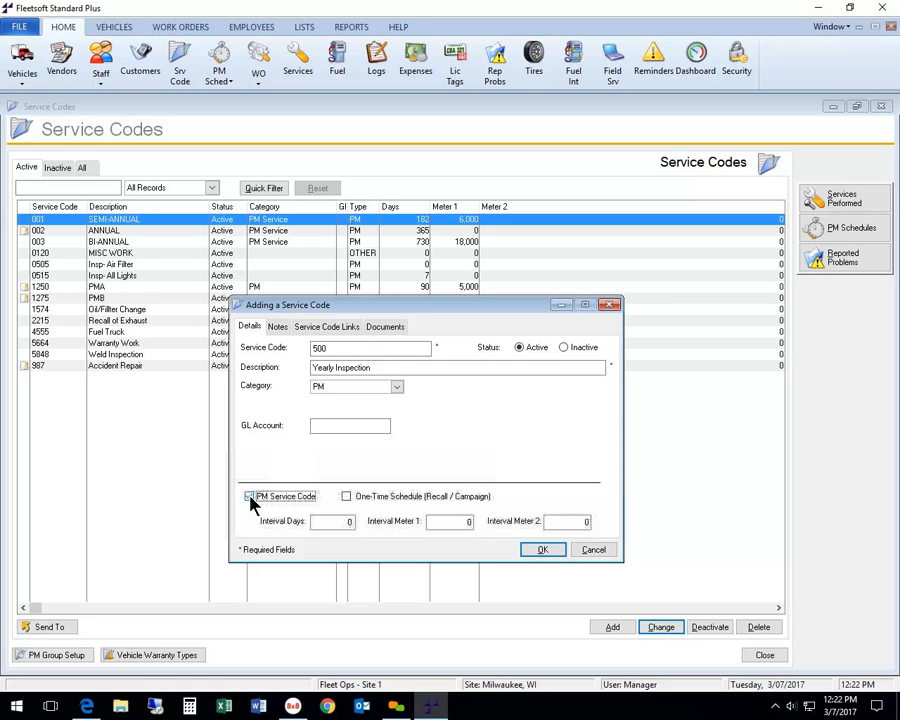
click(316, 522)
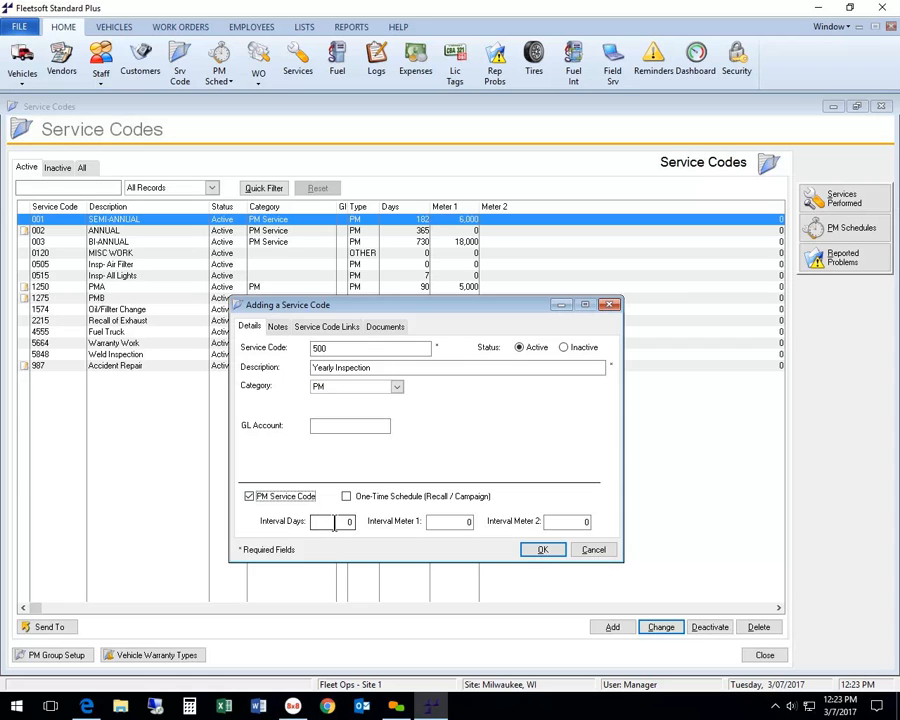
click(335, 520)
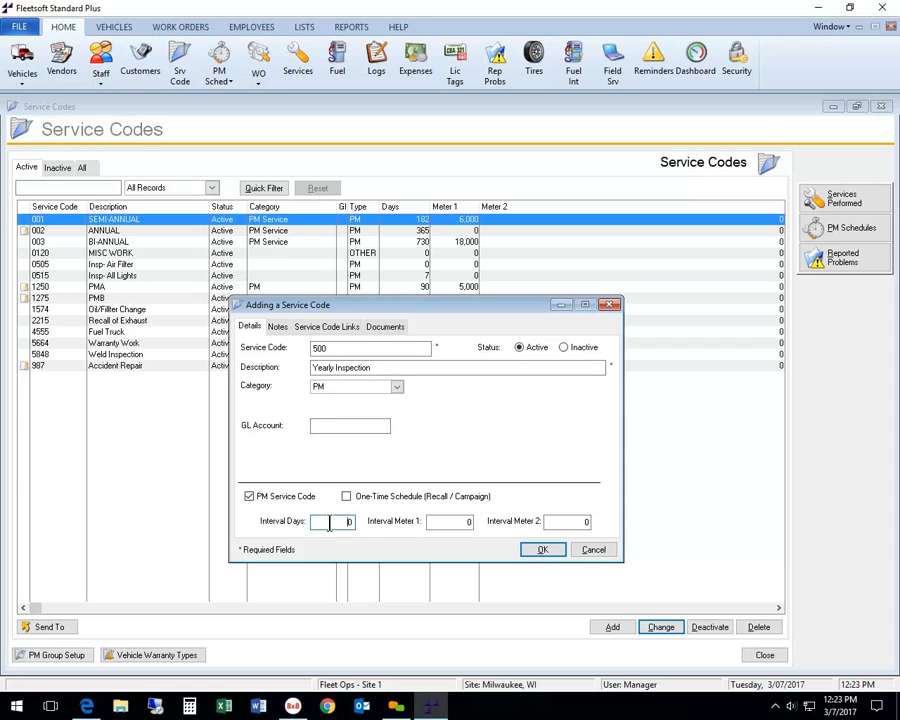
text(365)
Step: Try 15000 as the service code's Interval Meter 1, and reset that interval to 0
key(Tab)
text(15000)
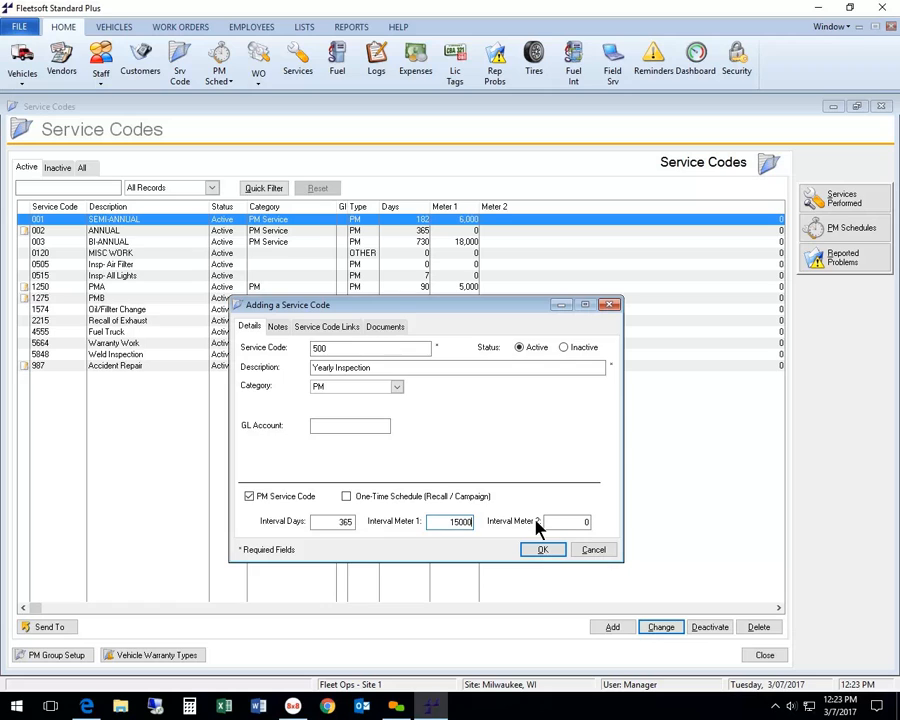
key(Tab)
click(436, 521)
text(0)
Step: Save the Yearly Inspection service code with the One-Time Schedule (Recall / Campaign) option turned off
click(359, 499)
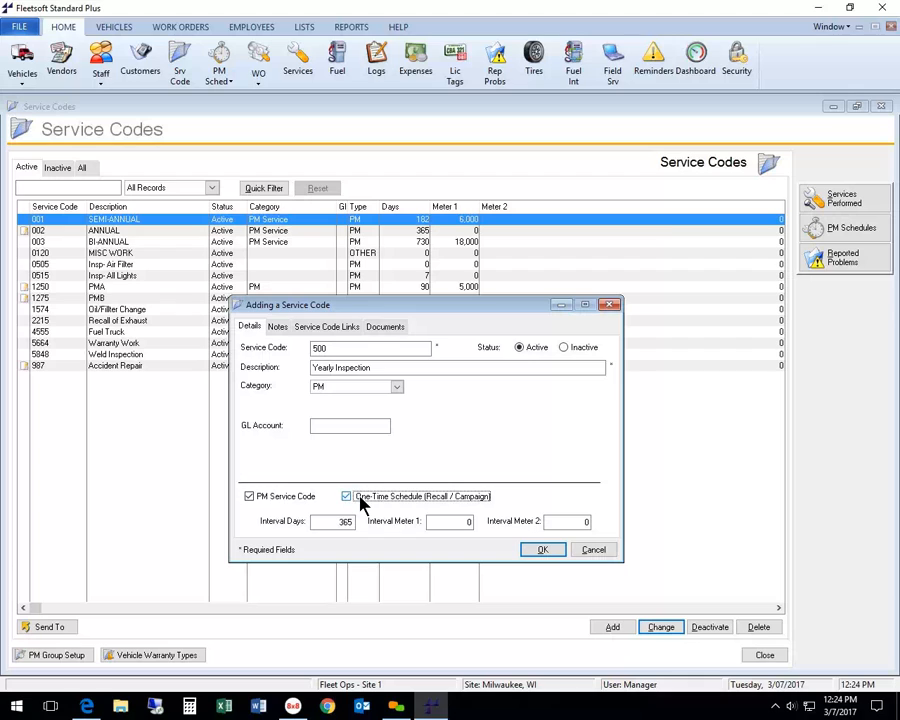
click(361, 500)
click(542, 550)
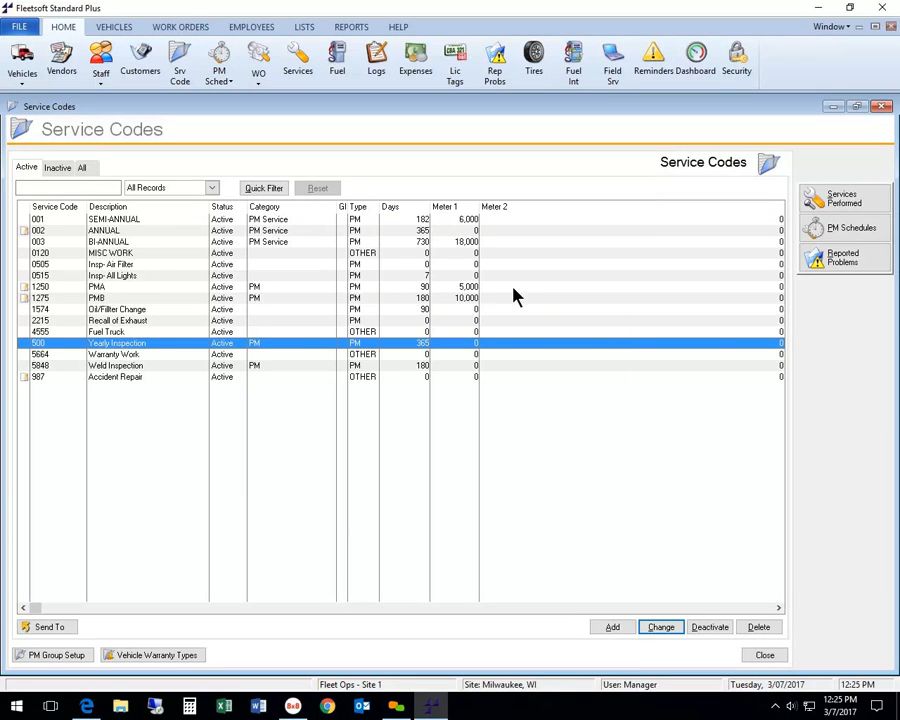
Step: Open the PMA service code, try clearing its notes, check its service code links, and discard the changes
double_click(115, 288)
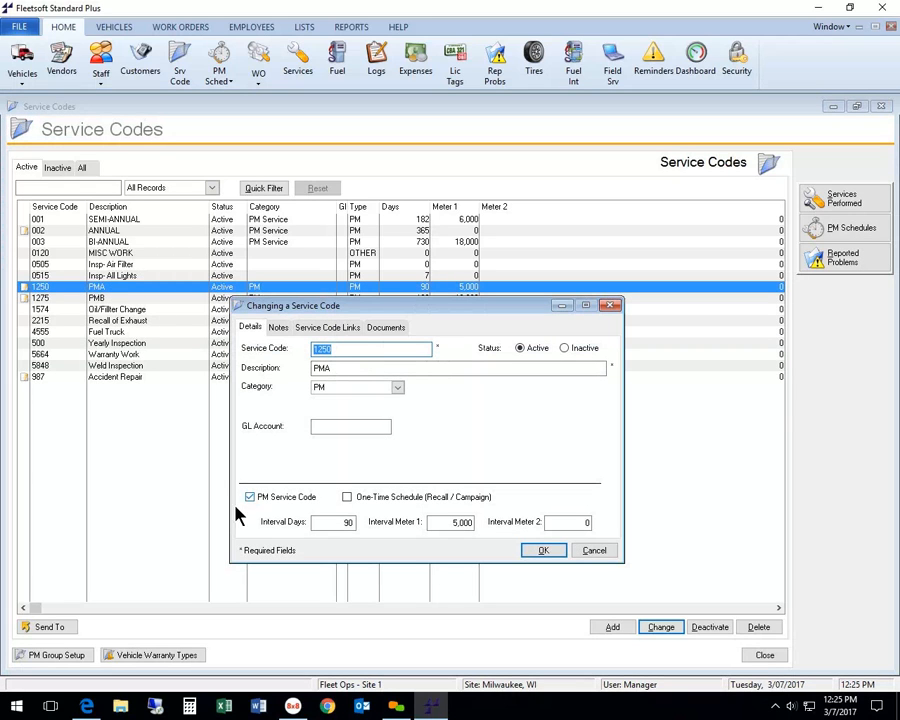
click(278, 328)
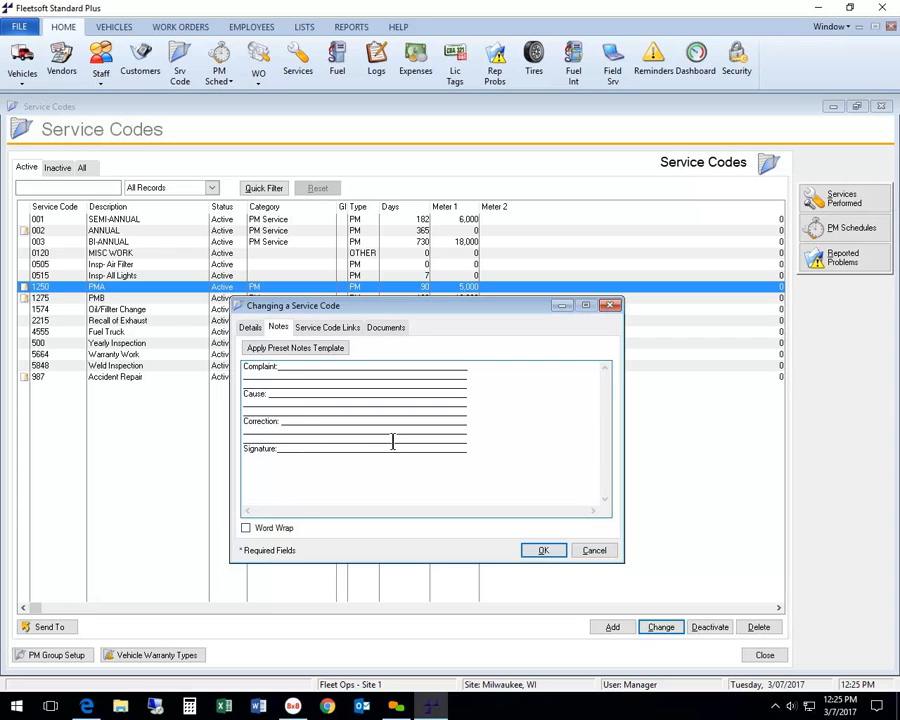
mouse_move(468, 448)
mouse_down()
mouse_move(246, 378)
mouse_move(244, 365)
mouse_up()
key(Delete)
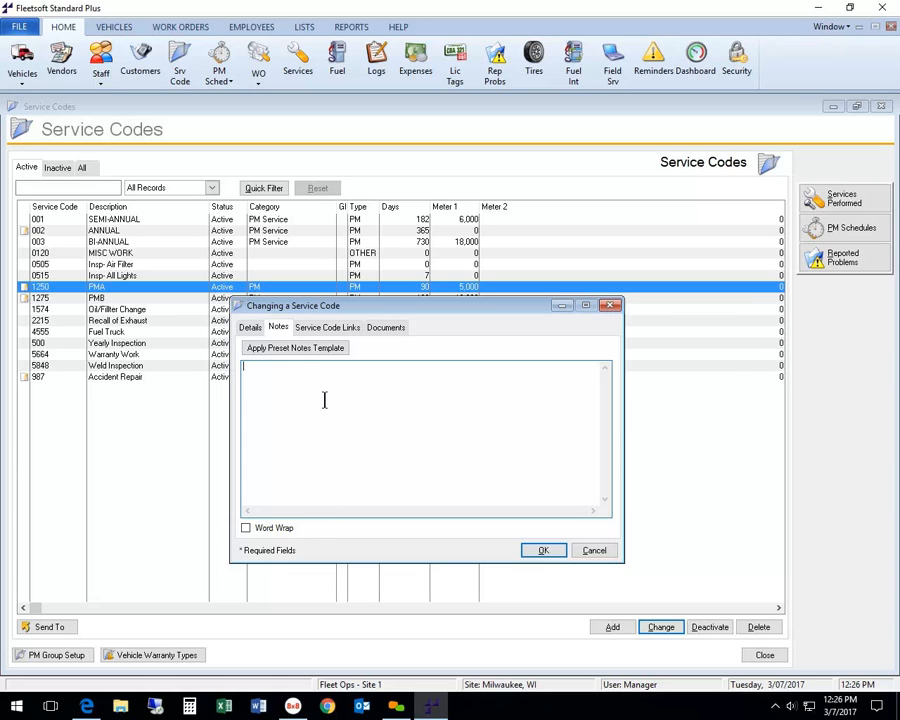
click(335, 330)
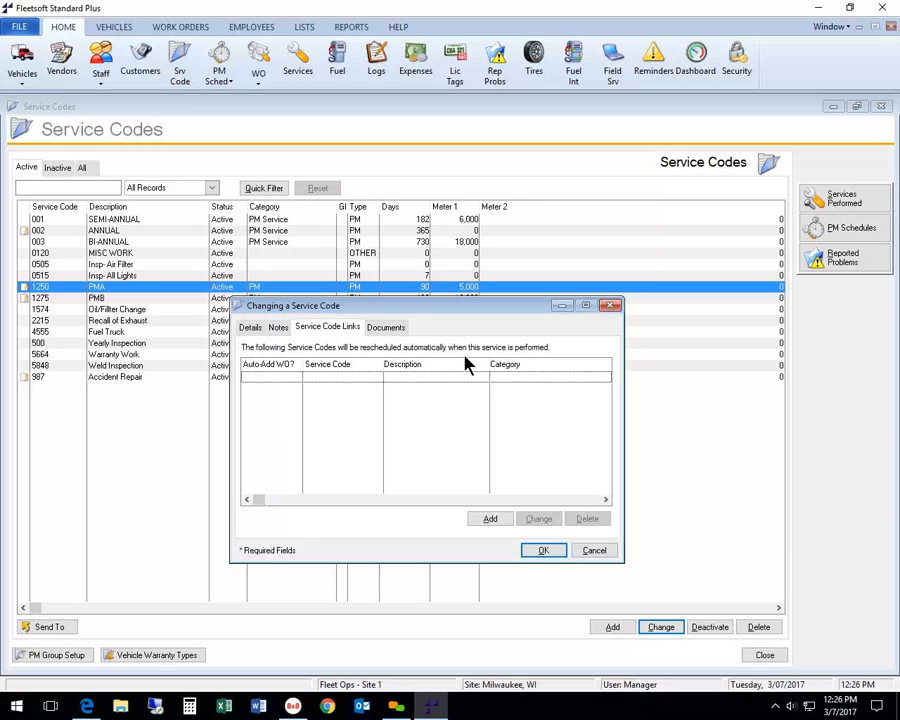
click(600, 550)
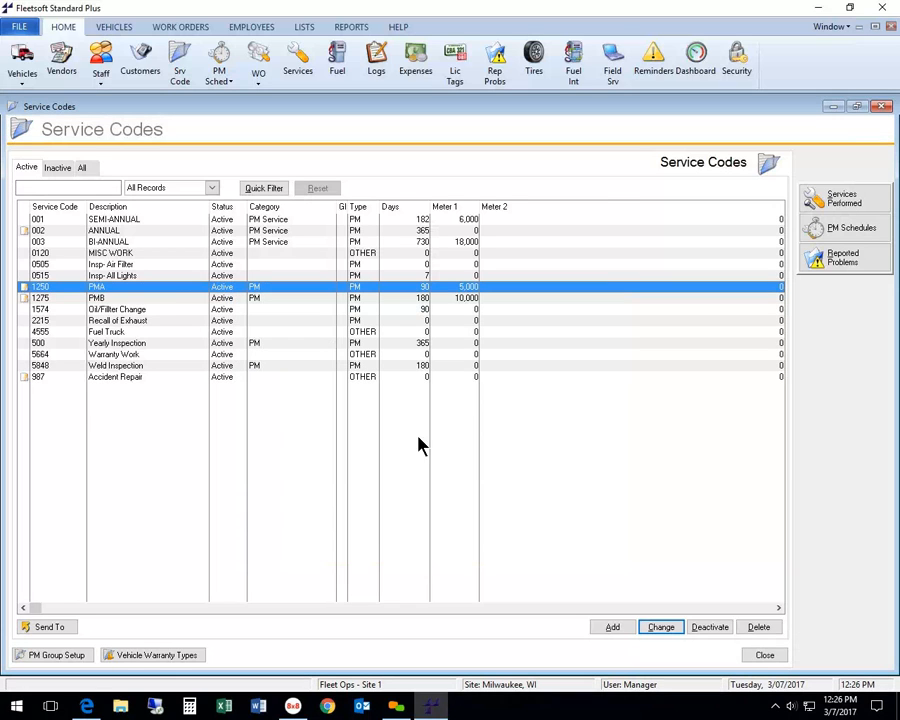
Step: Open the PMB service code and view its service code links
click(127, 299)
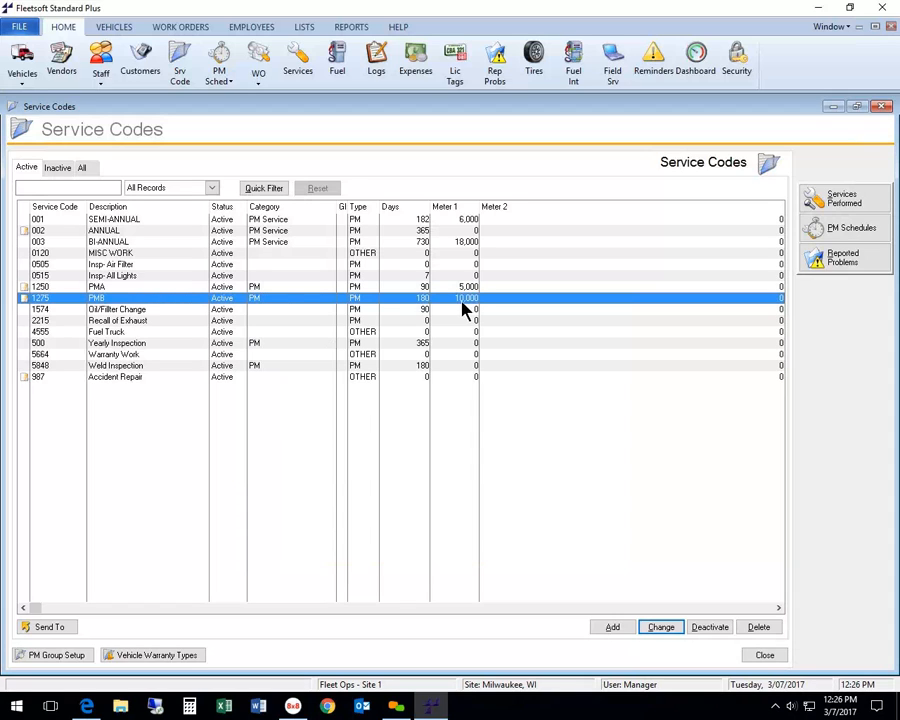
double_click(120, 303)
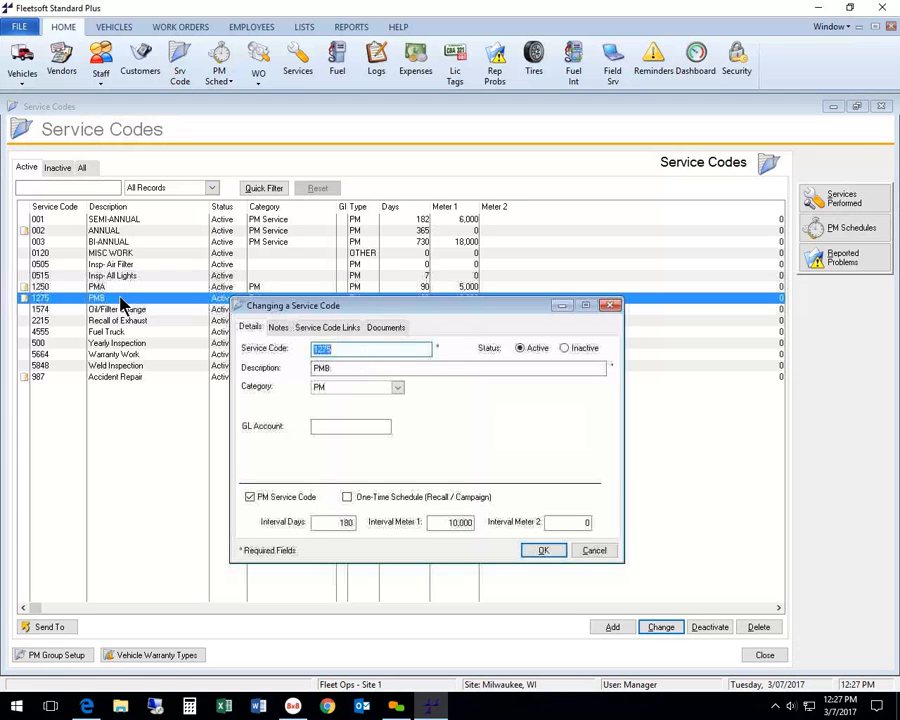
click(340, 333)
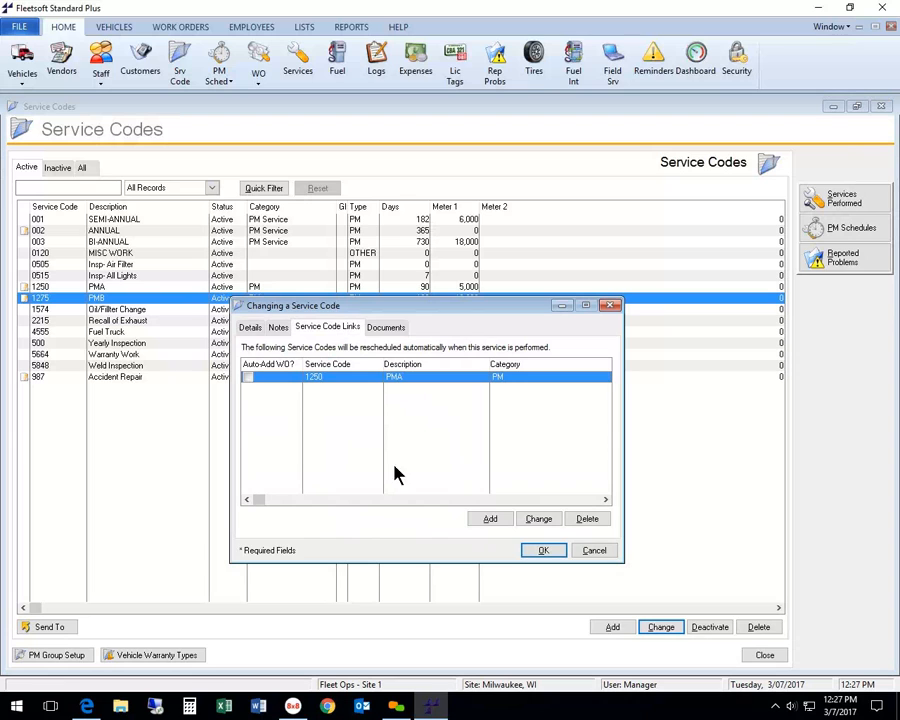
Step: Try adding a service code link to PMB by looking up code 1250 (PMA), and cancel the new link
click(491, 520)
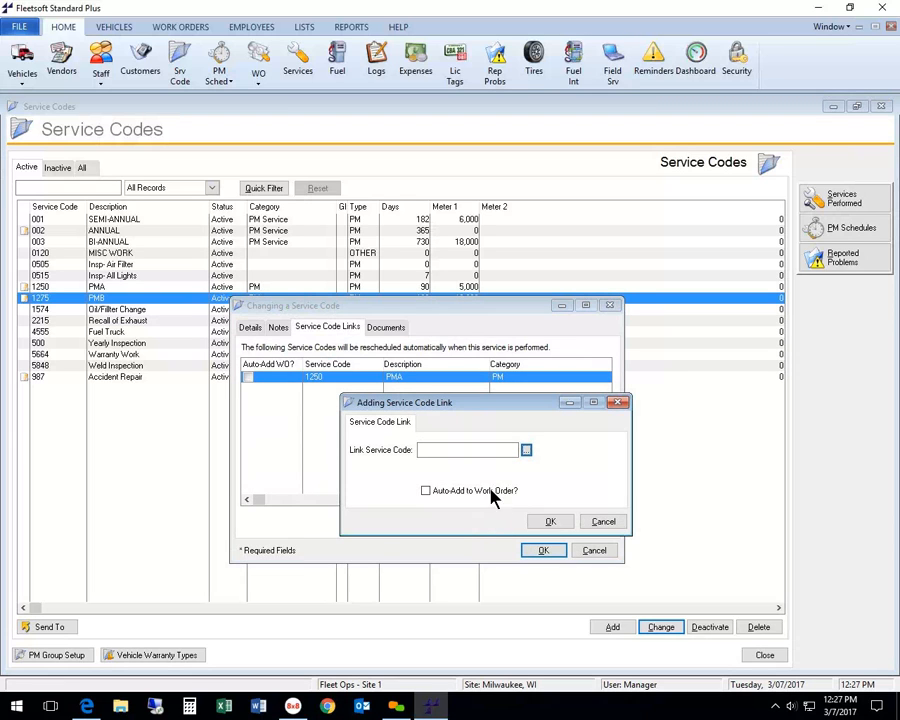
click(526, 450)
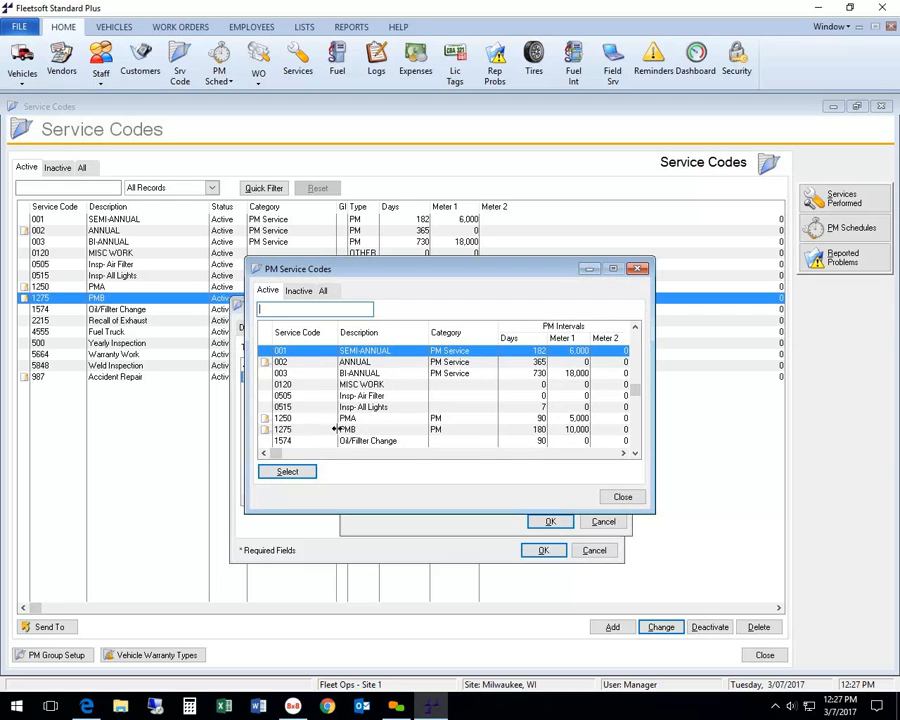
click(396, 418)
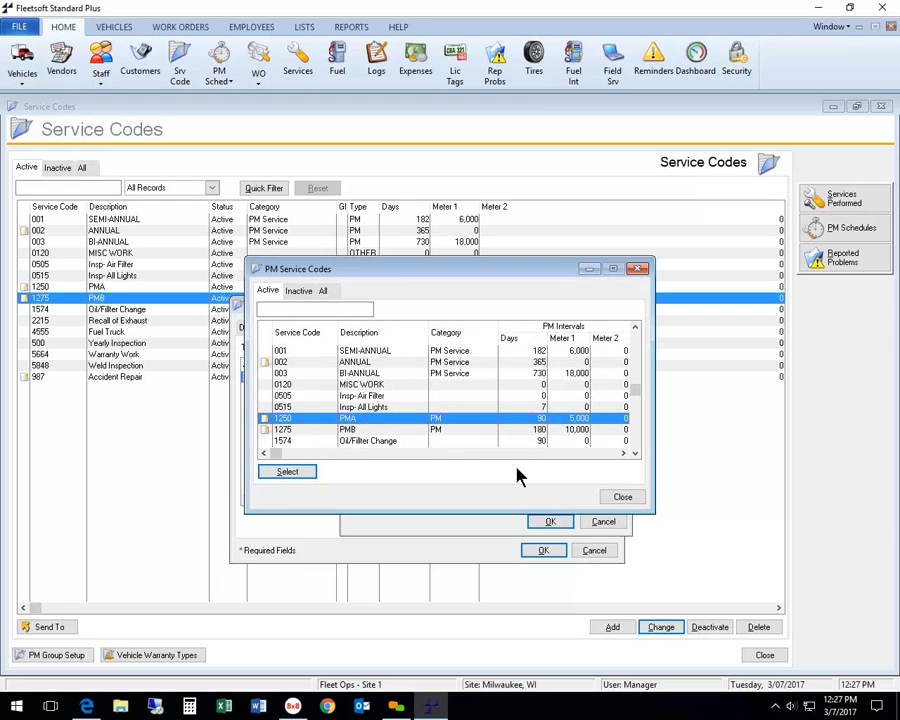
click(622, 497)
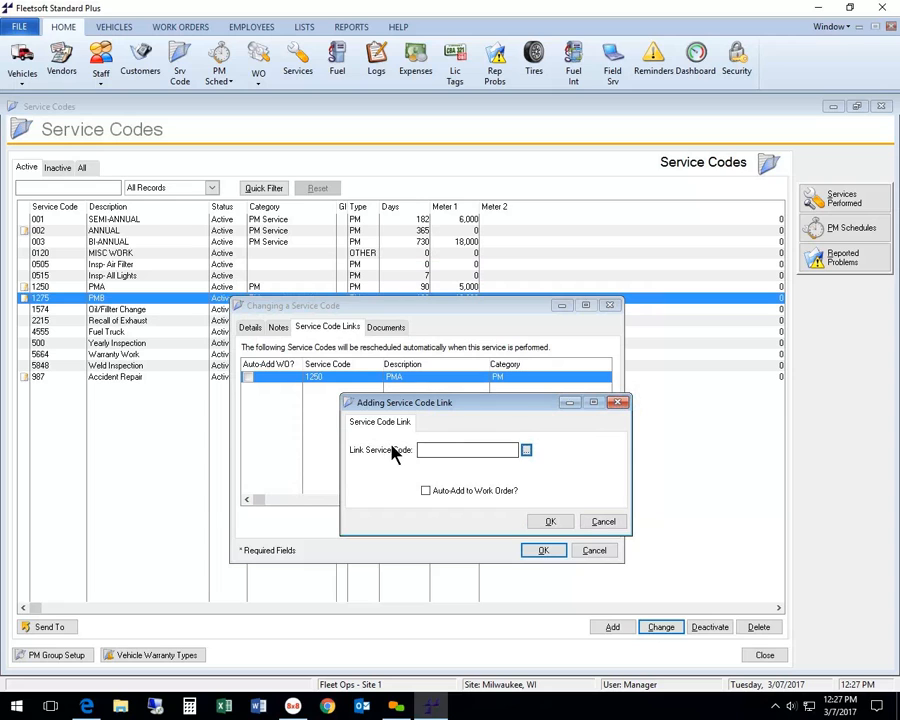
click(598, 522)
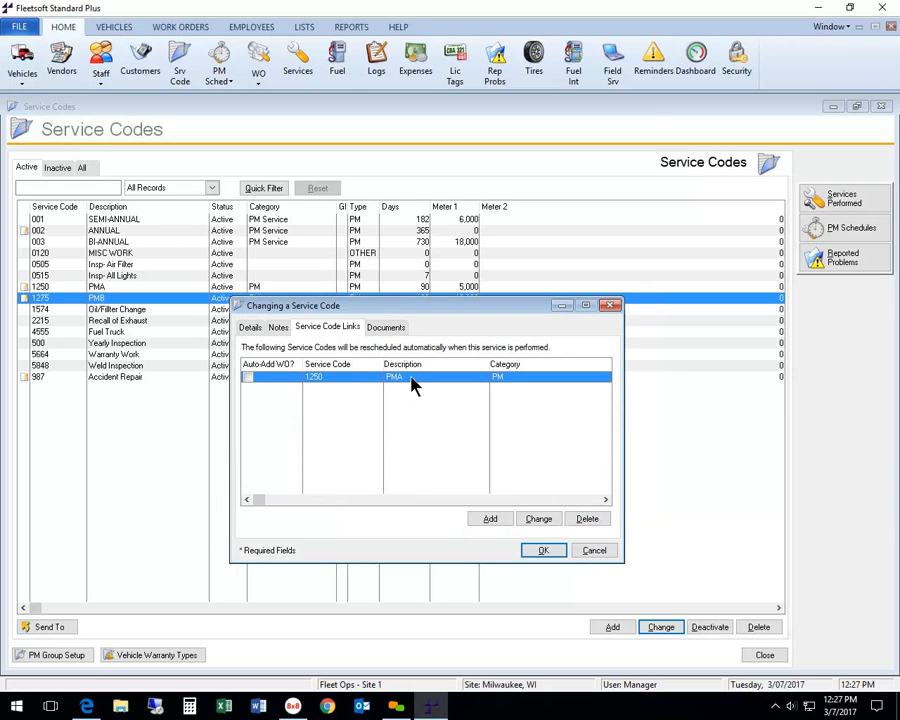
Step: Examine the PMA link's Auto-Add to Work Order option and PMB's attached documents, and close the service code
double_click(413, 380)
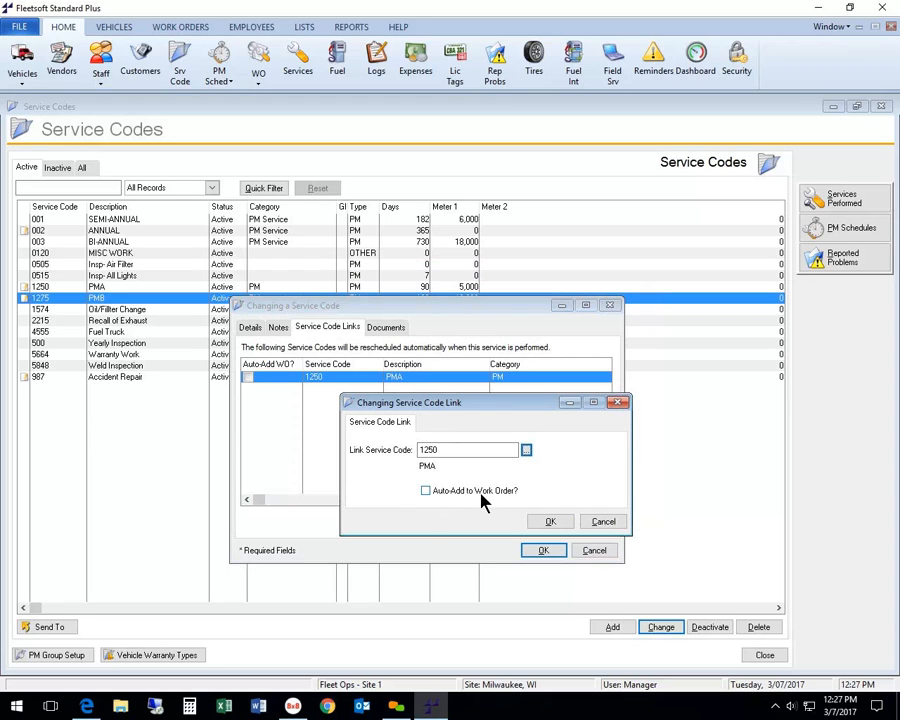
click(426, 491)
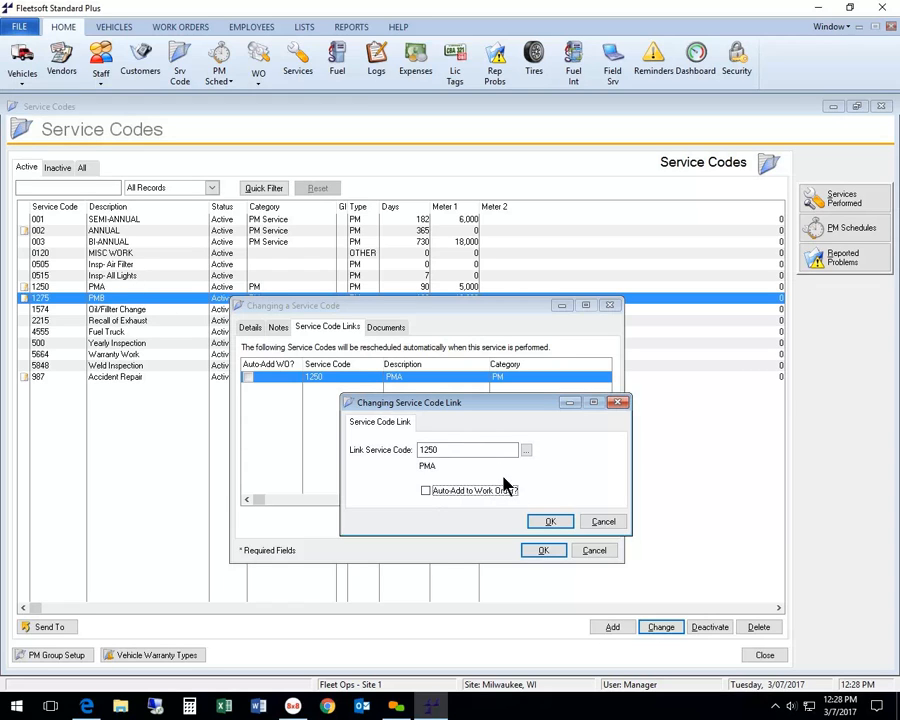
click(610, 522)
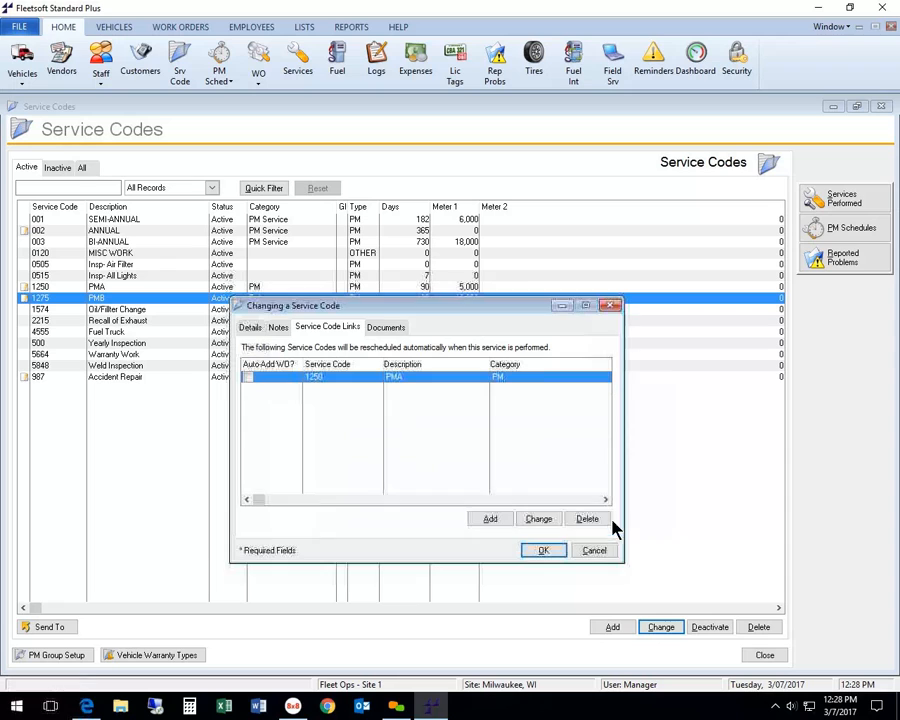
click(387, 328)
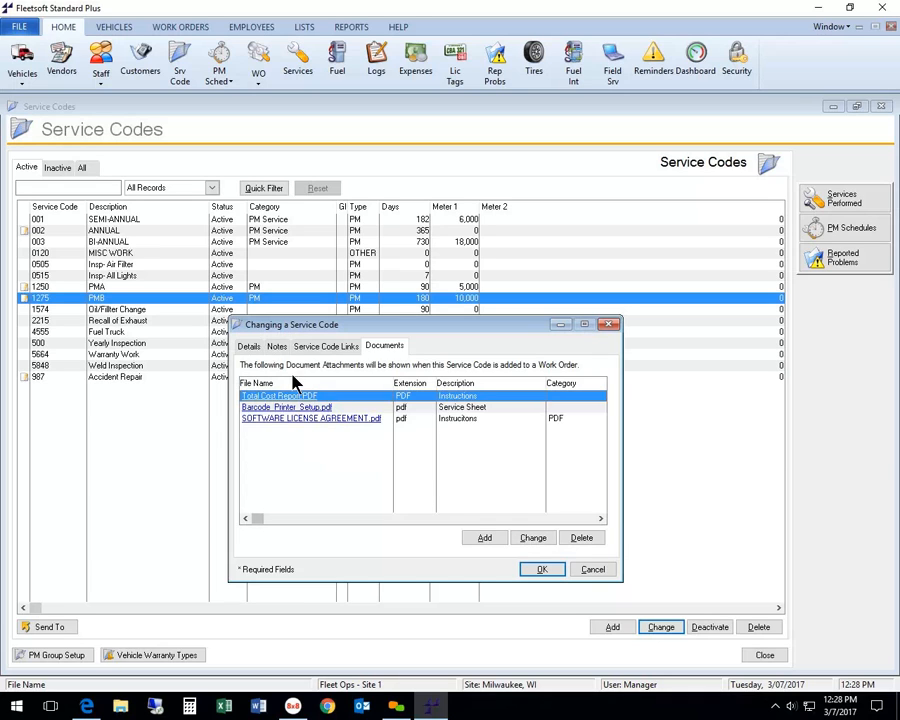
click(541, 569)
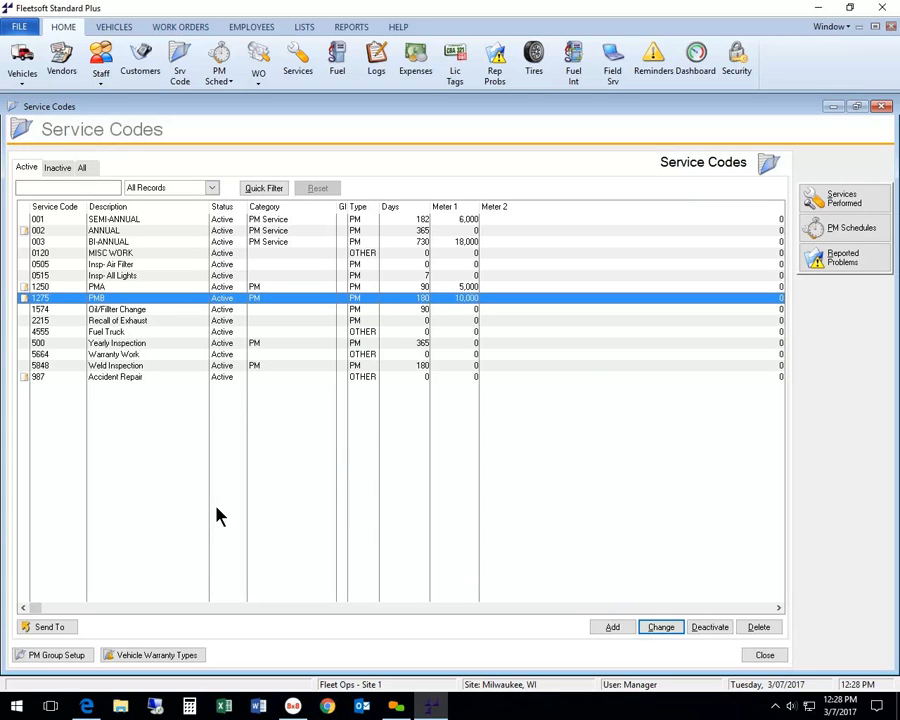
Step: Open the PM group setup and start a new PM group named Mack Dump Truck
click(51, 658)
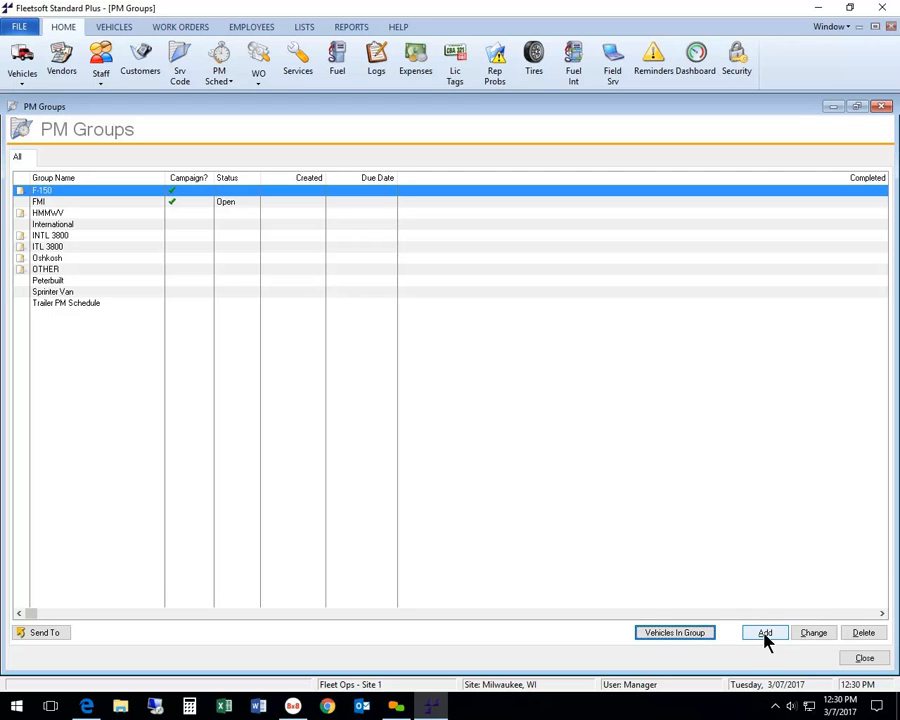
click(765, 636)
text(Msck)
key(BackSpace)
key(BackSpace)
key(BackSpace)
text(ack Dump Truck)
key(Tab)
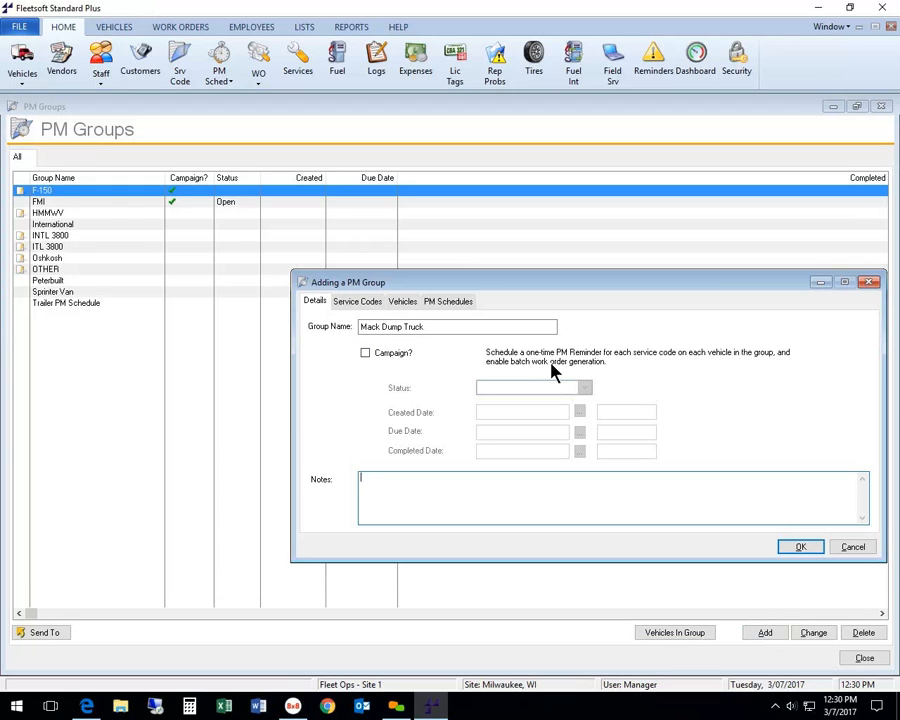
Step: Try the Campaign option on the Mack Dump Truck group, and turn it back off
click(366, 353)
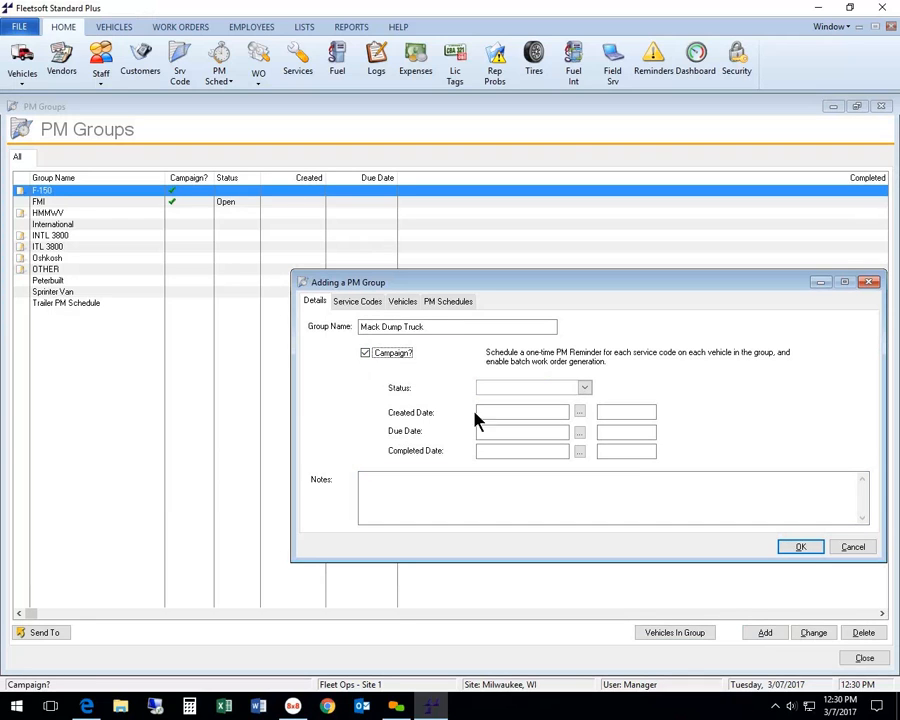
click(524, 450)
click(366, 354)
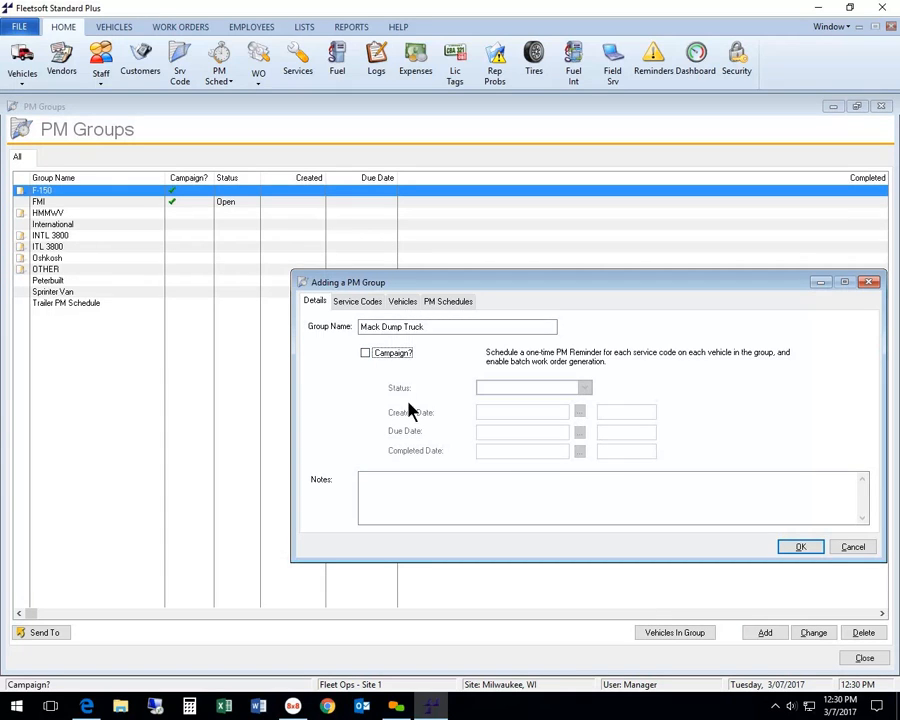
Step: Add service codes 001 SEMI-ANNUAL, 002 ANNUAL and 003 BI-ANNUAL to the Mack Dump Truck group
click(408, 483)
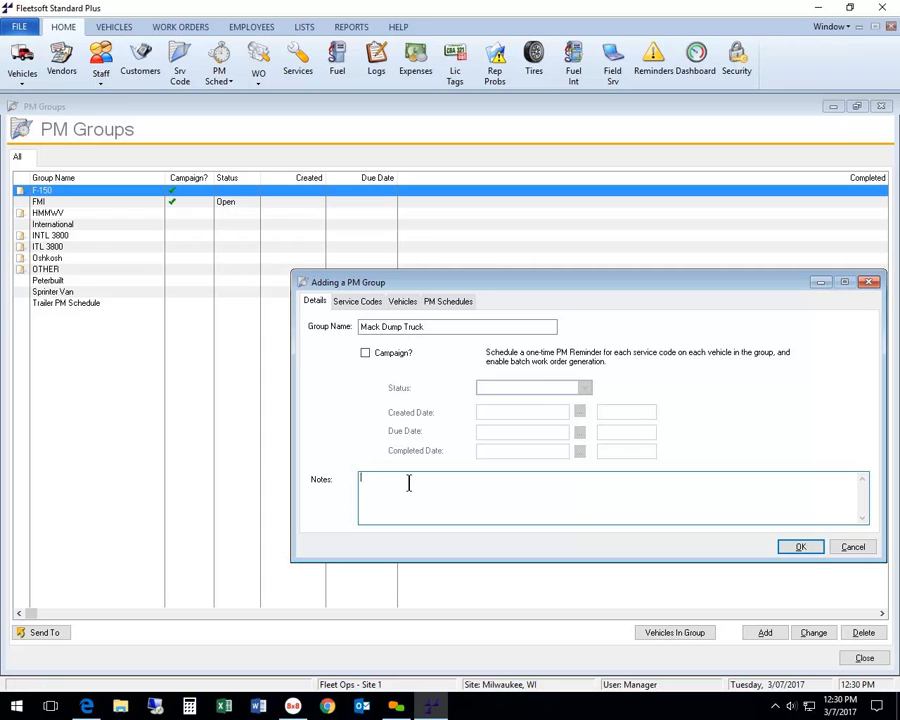
click(366, 303)
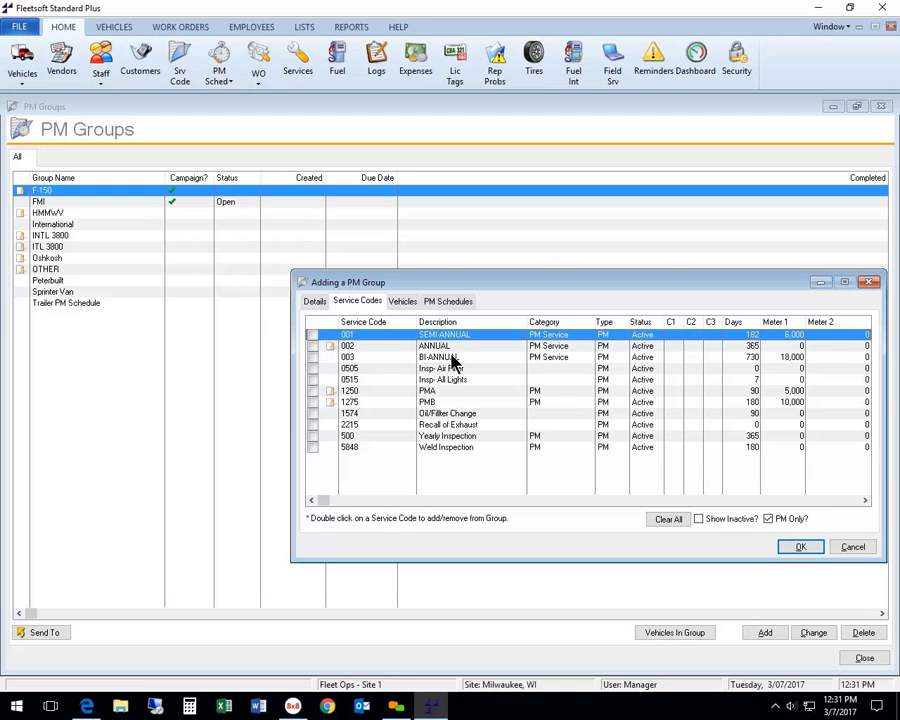
click(313, 336)
click(313, 346)
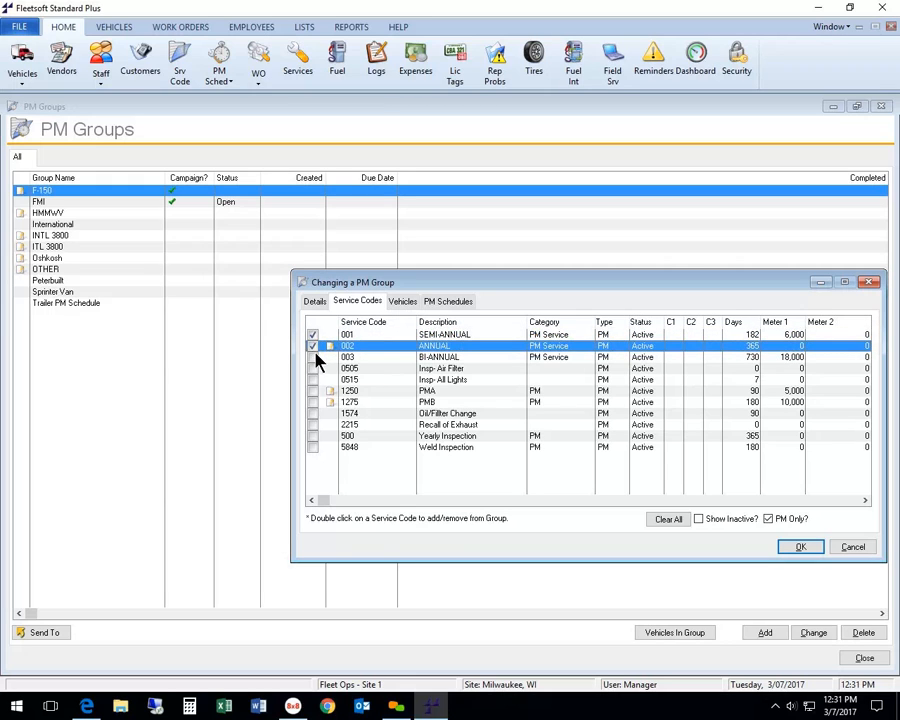
click(313, 357)
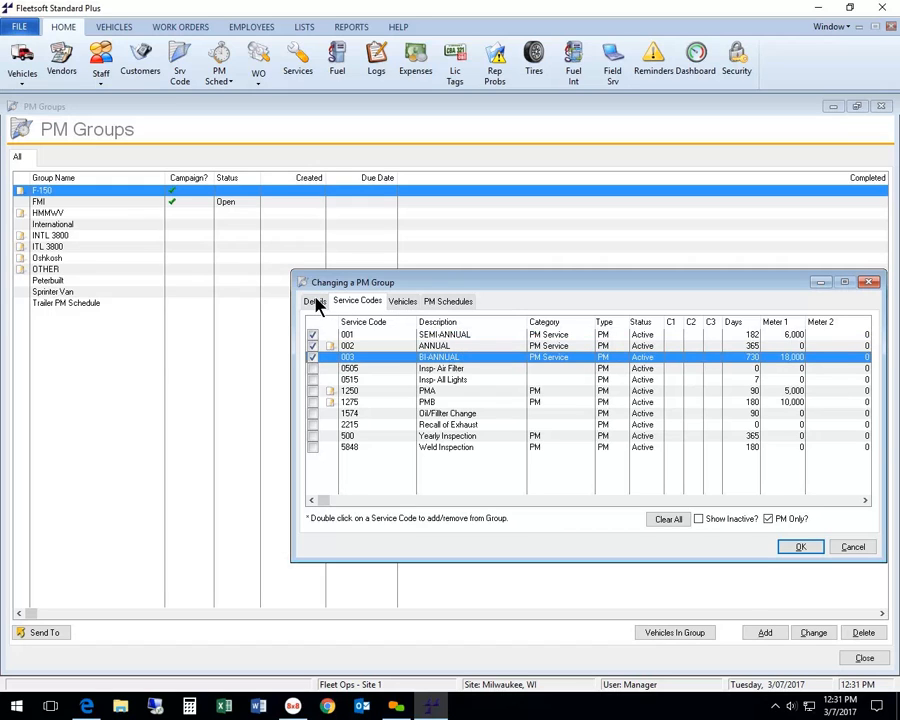
Step: Sort the group's vehicle list by make and add Chevy vehicles FS043, FS044, TR55, C54, FSR043, FSR044 and TR29
click(403, 302)
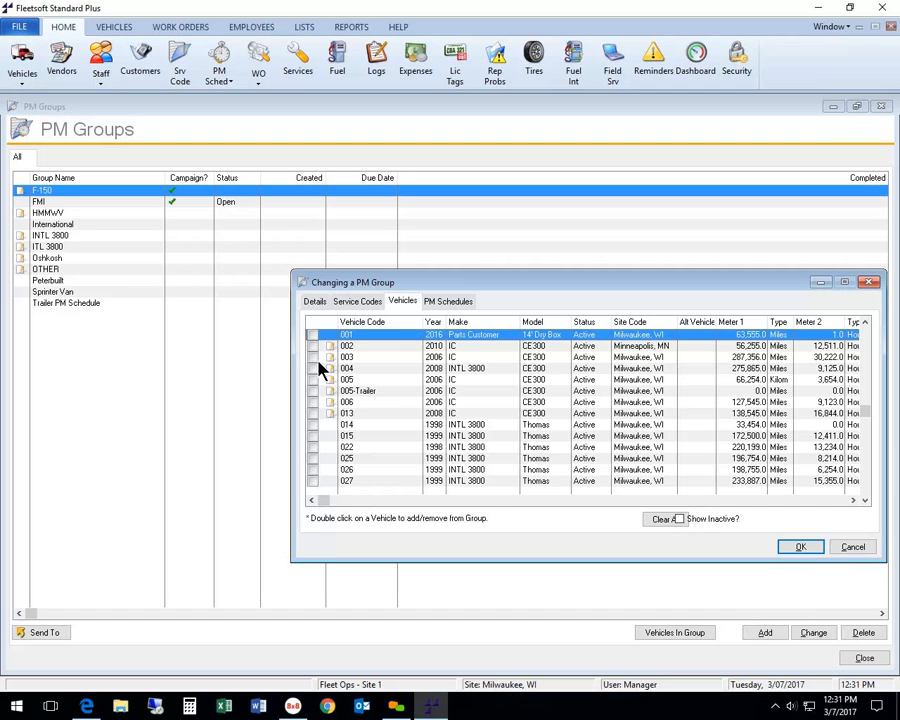
scroll(466, 434, down, 8)
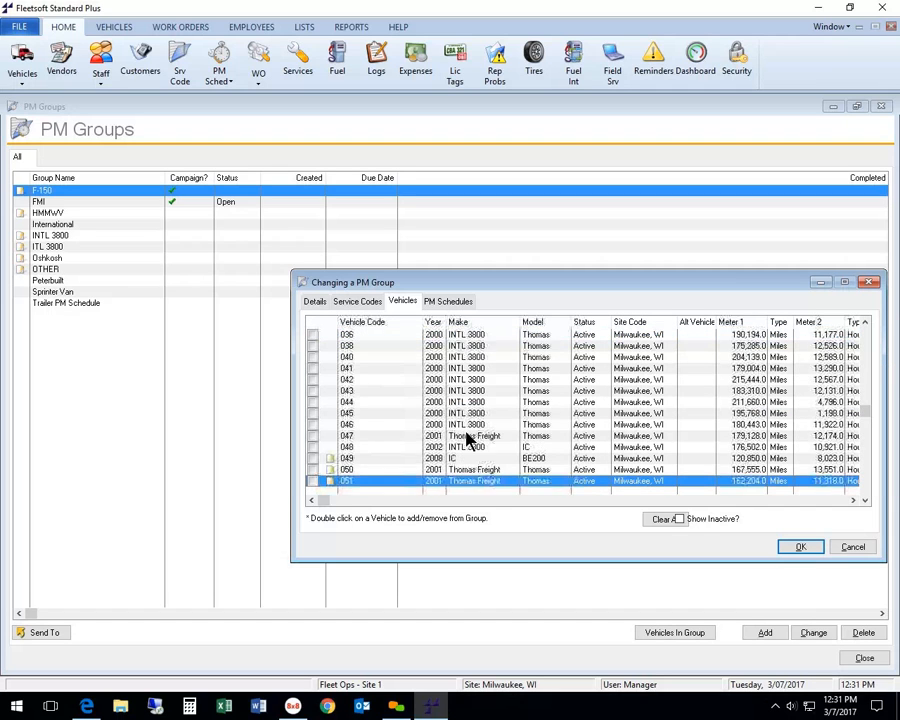
scroll(466, 436, down, 20)
scroll(466, 436, down, 20)
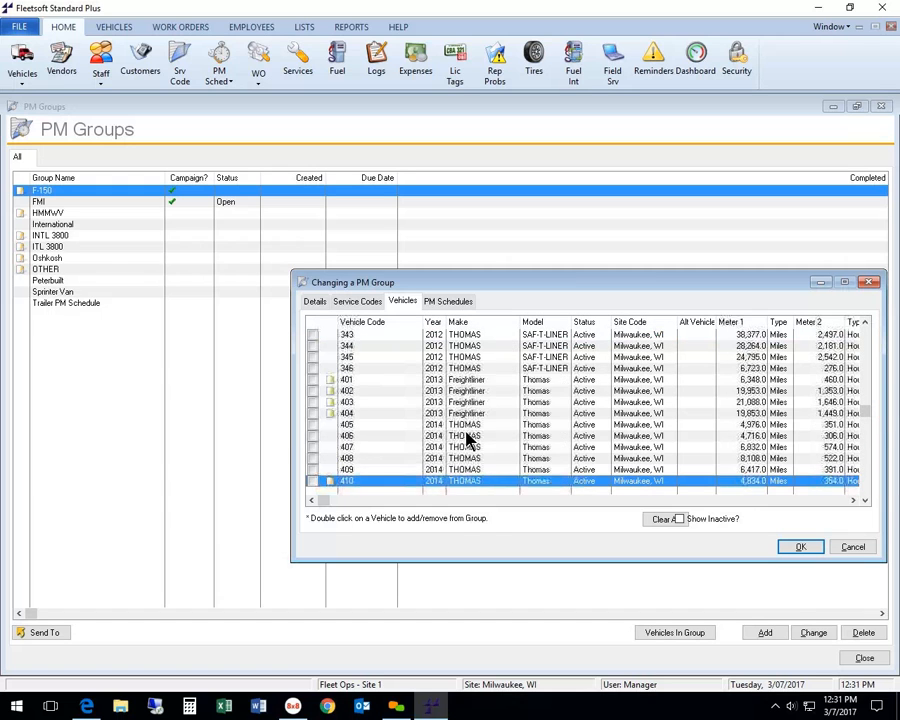
scroll(466, 436, down, 20)
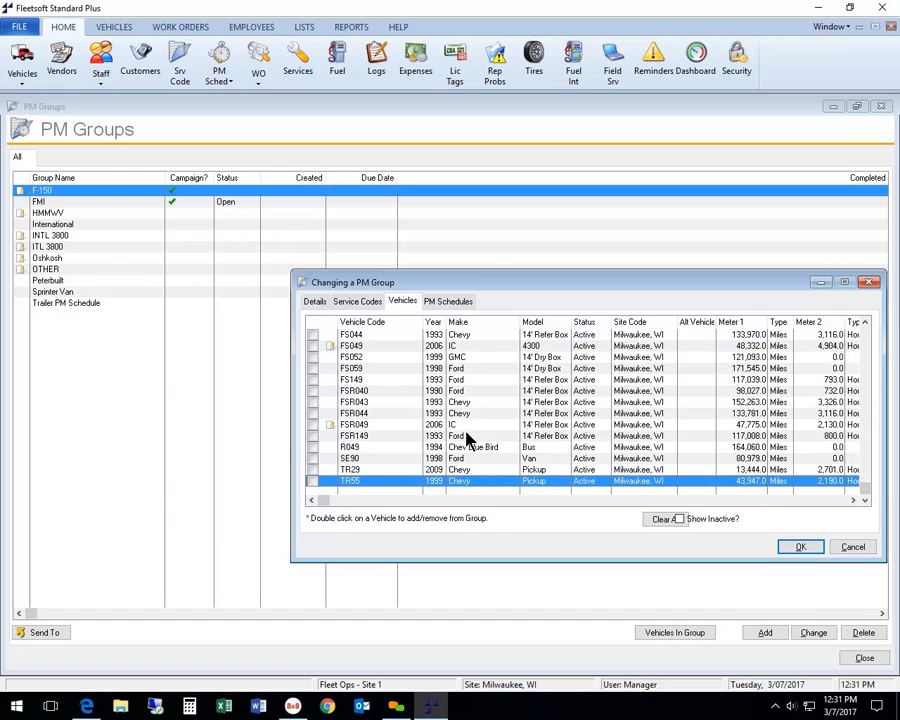
key(Page_Up)
scroll(466, 436, up, 5)
scroll(466, 436, down, 7)
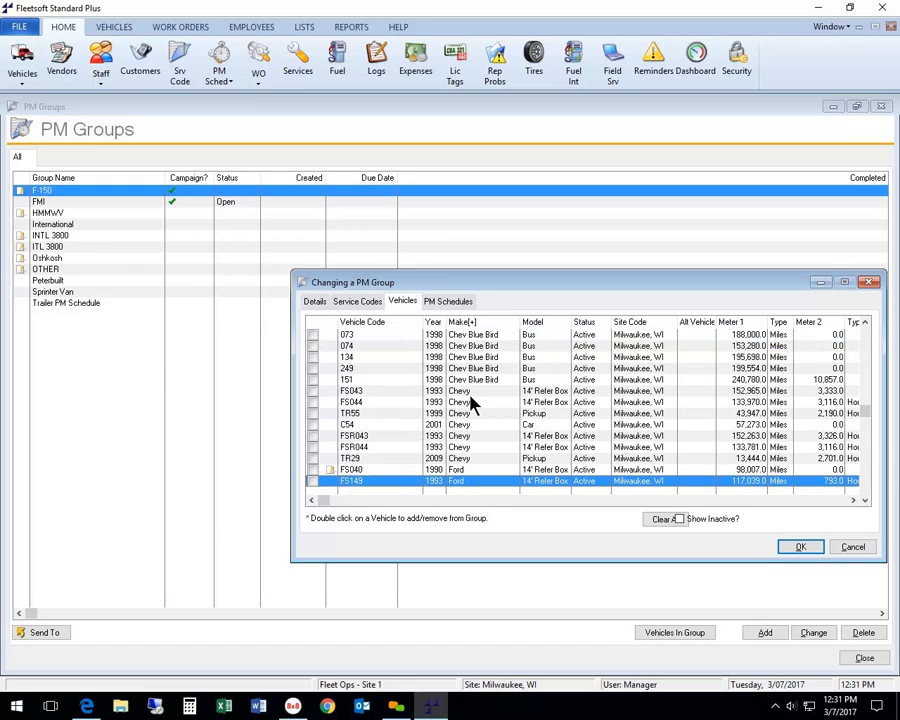
click(314, 390)
click(313, 402)
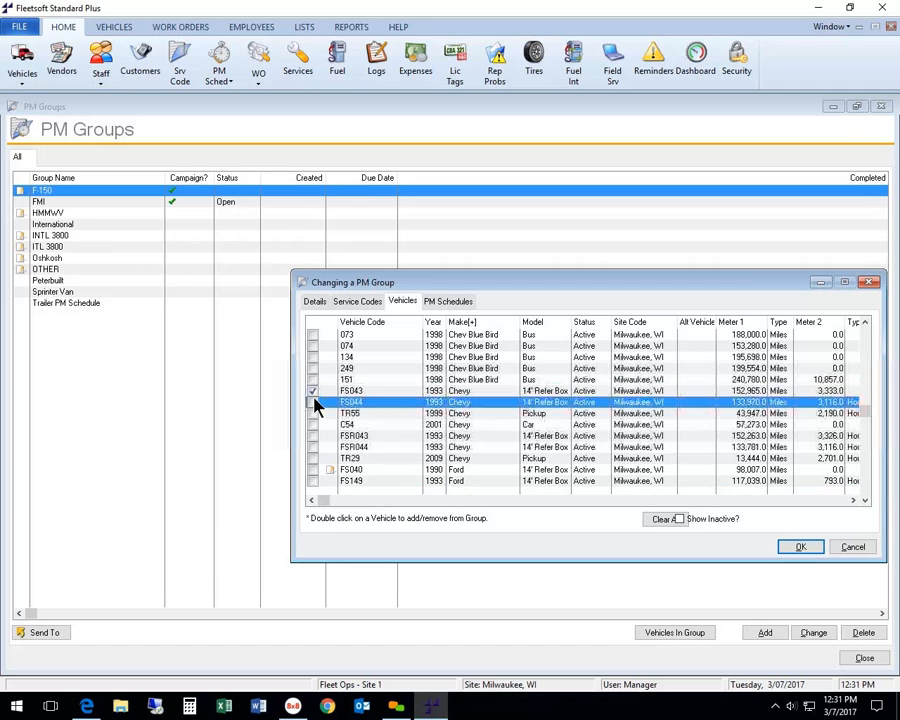
click(313, 413)
click(313, 424)
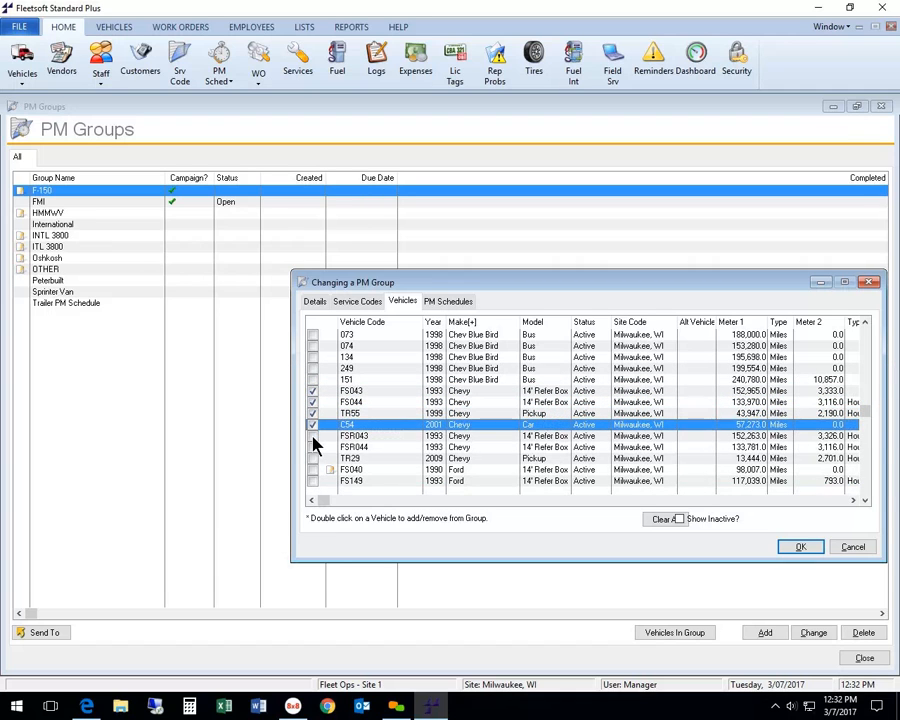
click(313, 436)
click(313, 447)
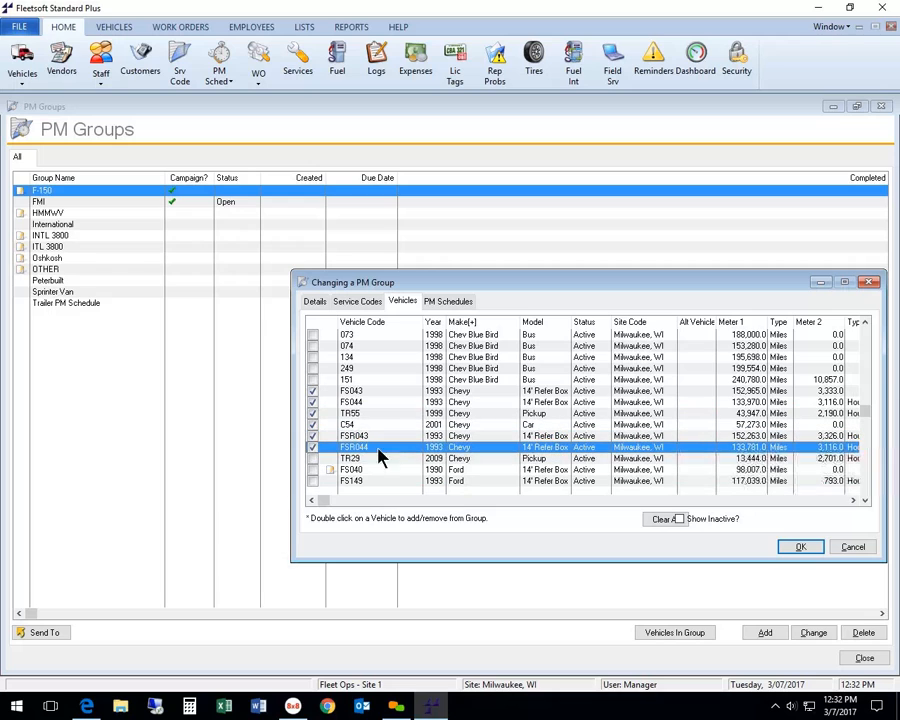
click(313, 458)
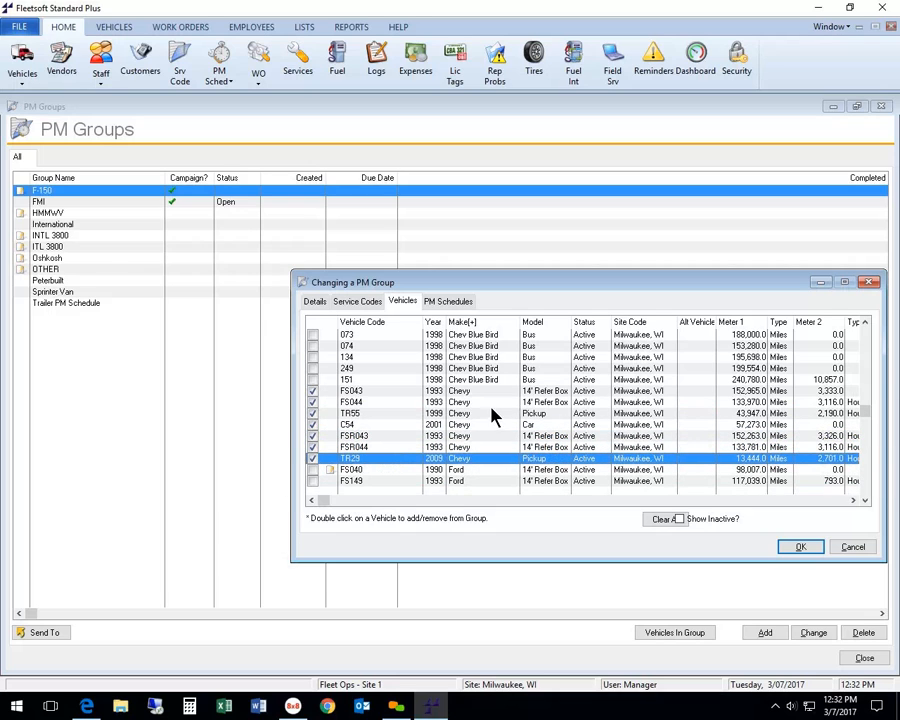
Step: Review the PM schedules for the vehicles and service codes of the Mack Dump Truck group, and save the group
click(452, 303)
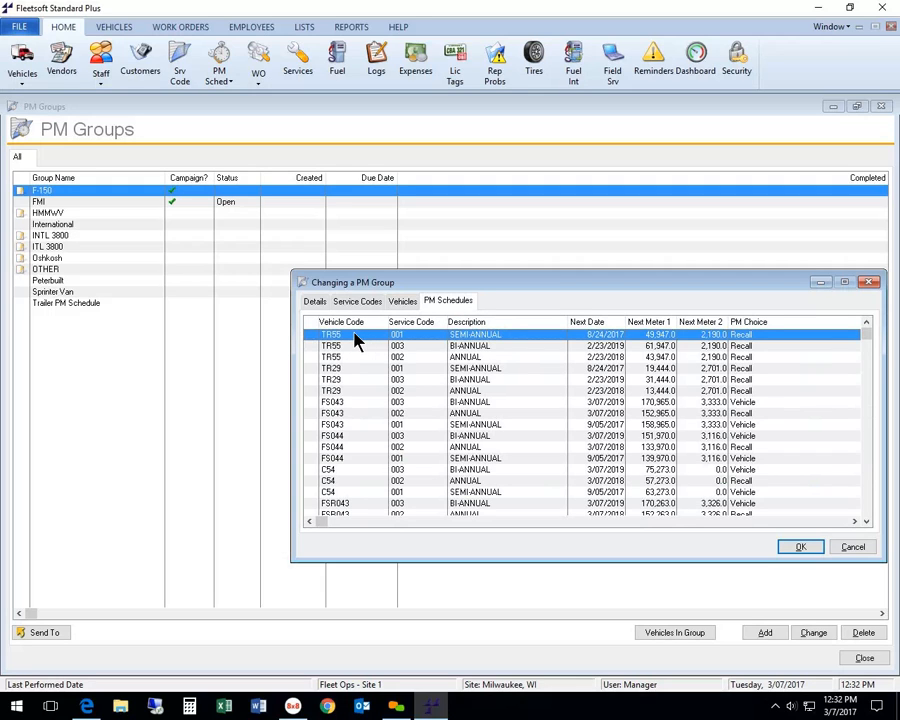
key(Down)
key(Down)
key(Down)
key(Down)
key(Down)
key(Down)
key(Down)
key(Down)
key(Down)
key(Down)
key(Down)
key(Down)
key(Down)
key(Down)
key(Down)
key(Down)
key(Down)
key(Down)
key(Down)
key(Down)
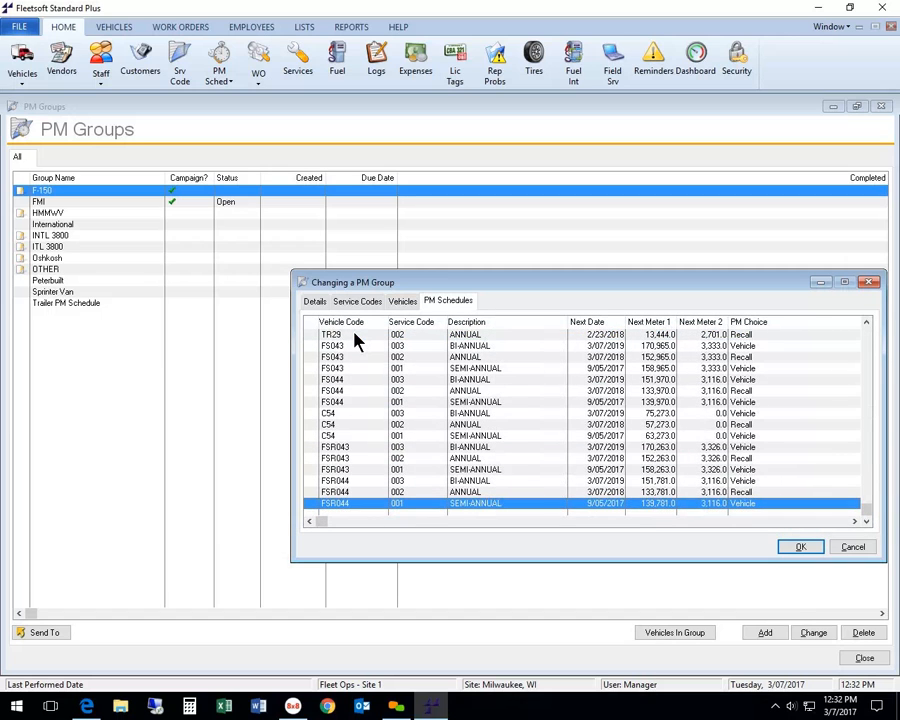
key(Home)
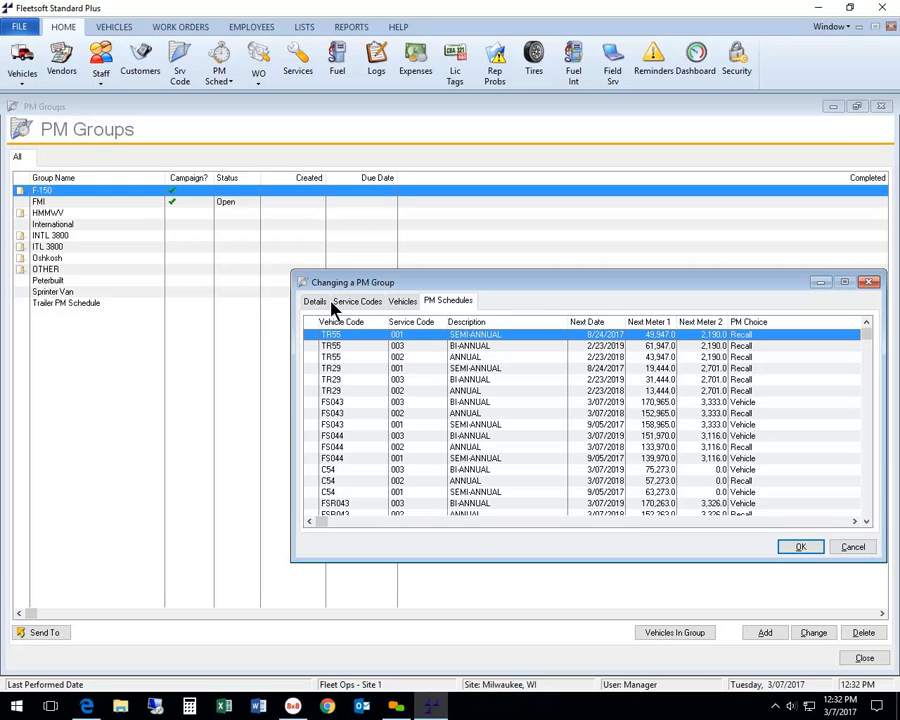
click(404, 302)
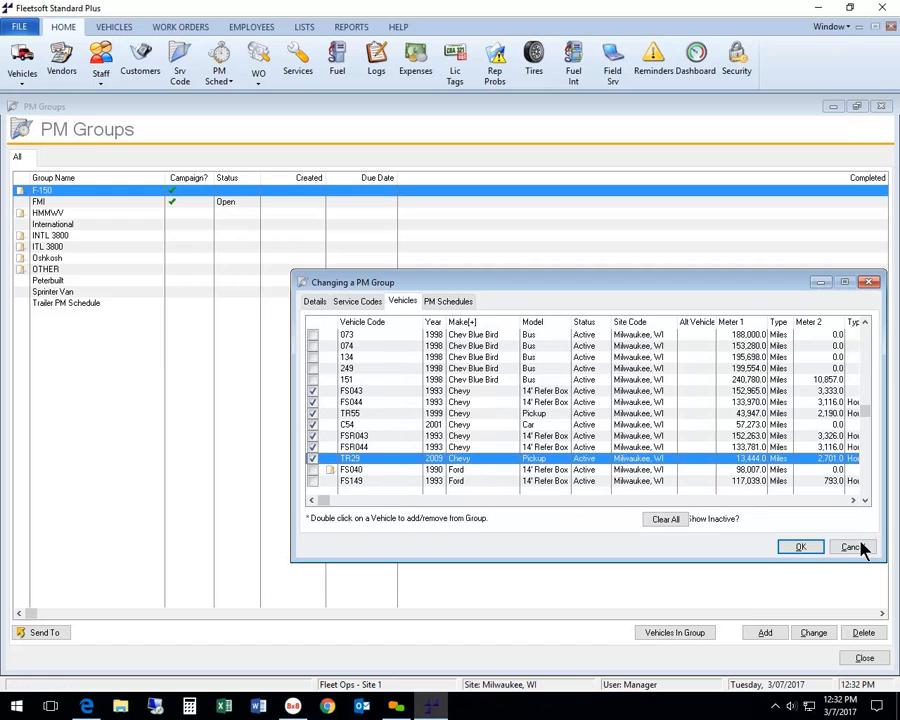
click(806, 548)
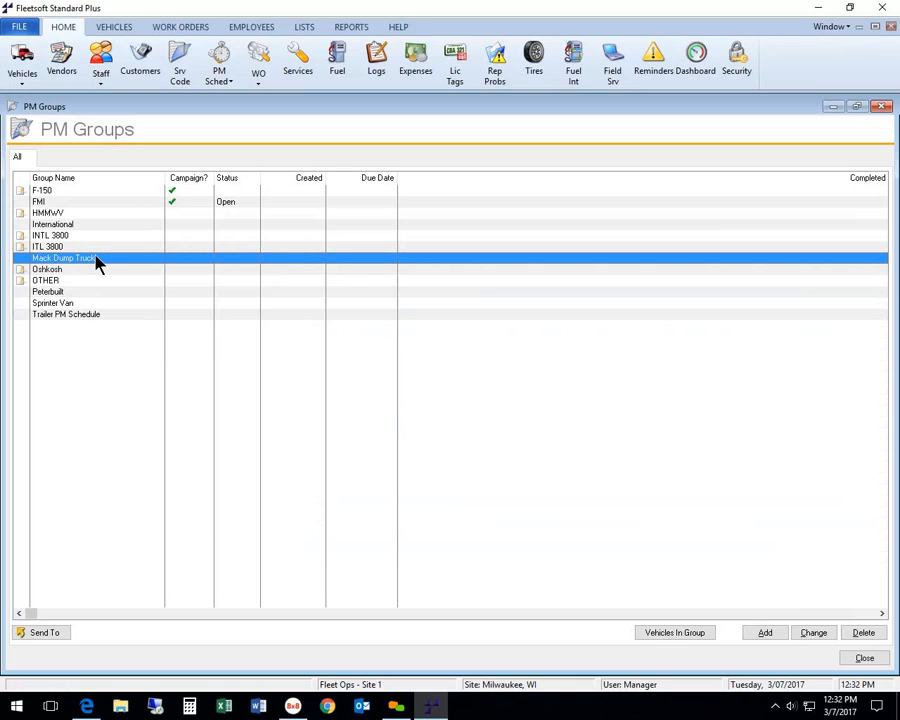
Step: Examine which active vehicles are selected in the Mack Dump Truck group, and close the vehicle selection without saving
click(671, 638)
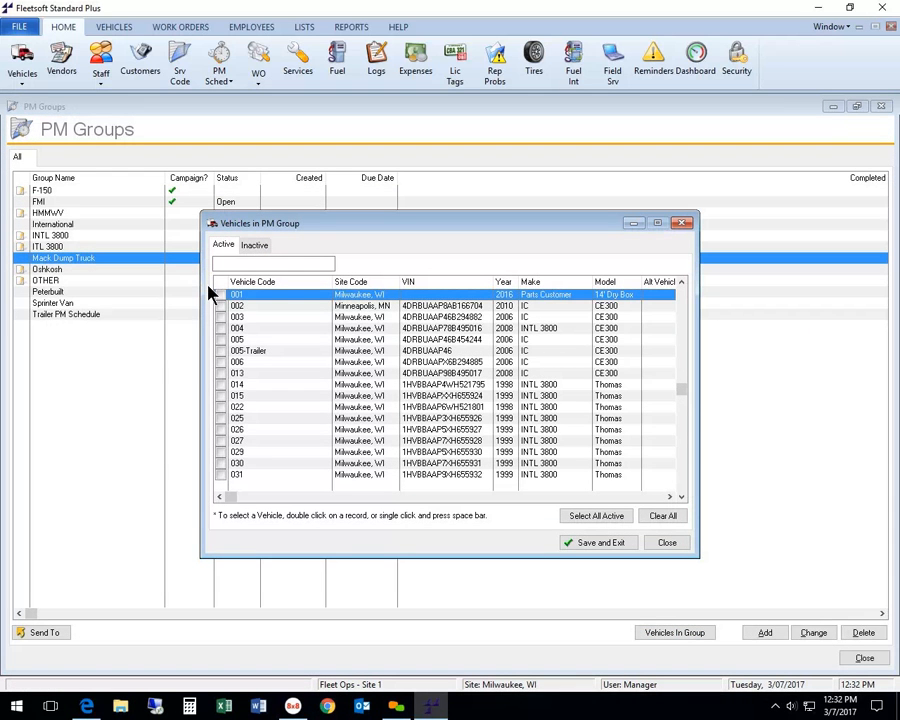
key(Down)
key(Down)
key(Down)
key(Down)
key(Down)
key(Down)
key(Down)
key(Down)
key(Down)
key(Down)
key(Down)
key(Down)
key(Down)
key(Down)
key(Down)
key(Down)
key(Down)
key(Down)
key(Down)
key(Down)
key(Down)
key(Down)
key(Down)
key(Down)
key(Down)
key(Down)
key(Down)
key(Down)
key(Down)
key(Down)
key(Down)
key(Down)
key(Down)
key(Down)
key(Down)
key(Down)
key(Down)
key(Down)
key(Down)
key(Down)
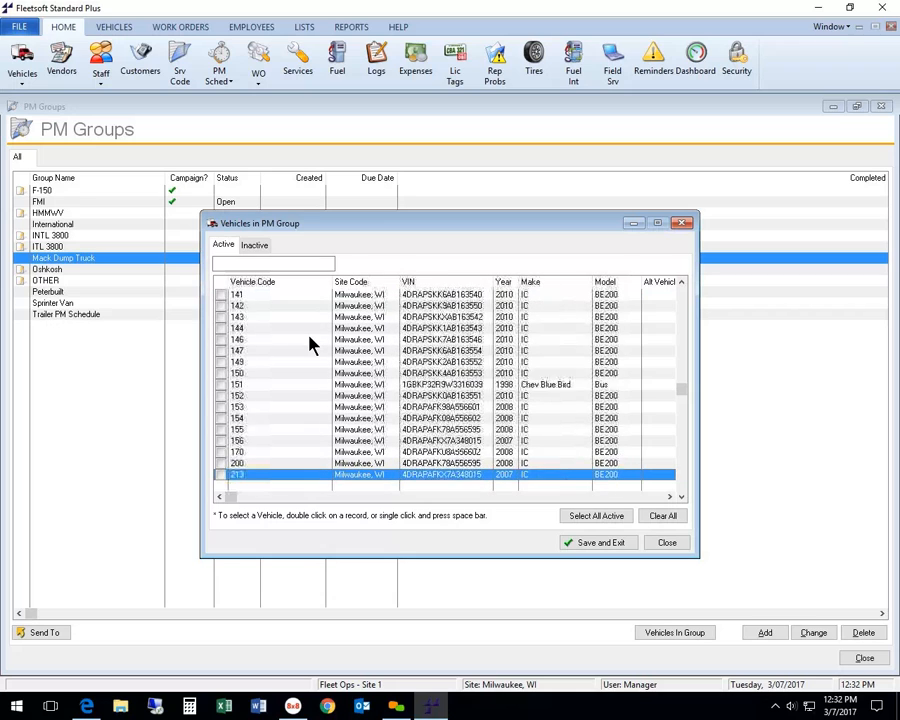
key(Down)
key(Down)
key(Down)
key(Down)
key(Down)
key(Down)
key(Down)
key(Down)
key(Down)
key(Down)
key(Down)
key(Down)
key(Down)
key(Down)
key(Down)
key(Down)
key(Down)
key(Down)
key(Down)
key(Down)
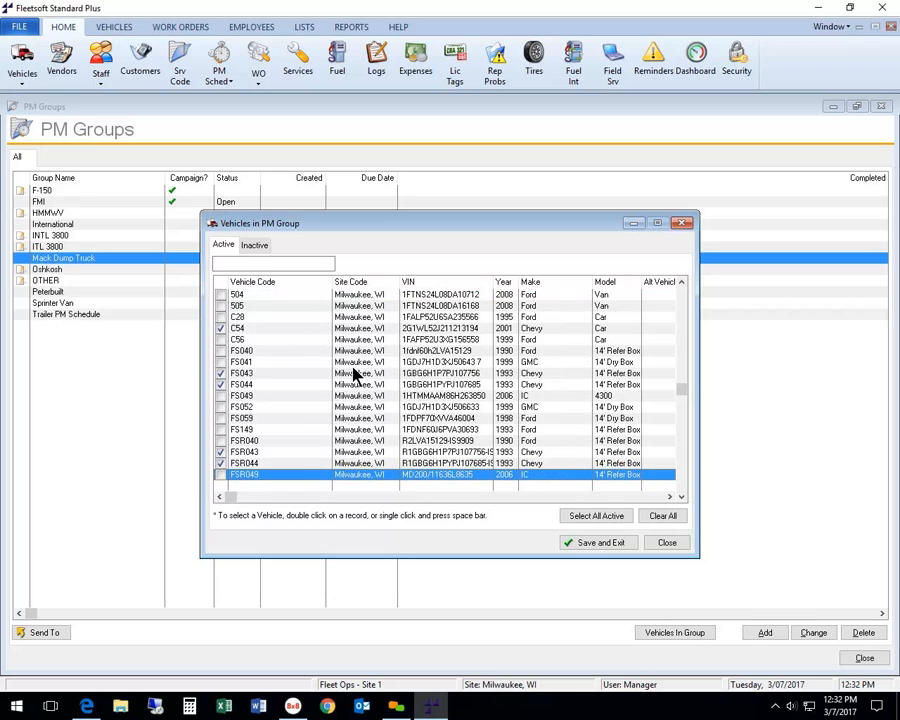
click(221, 384)
click(667, 543)
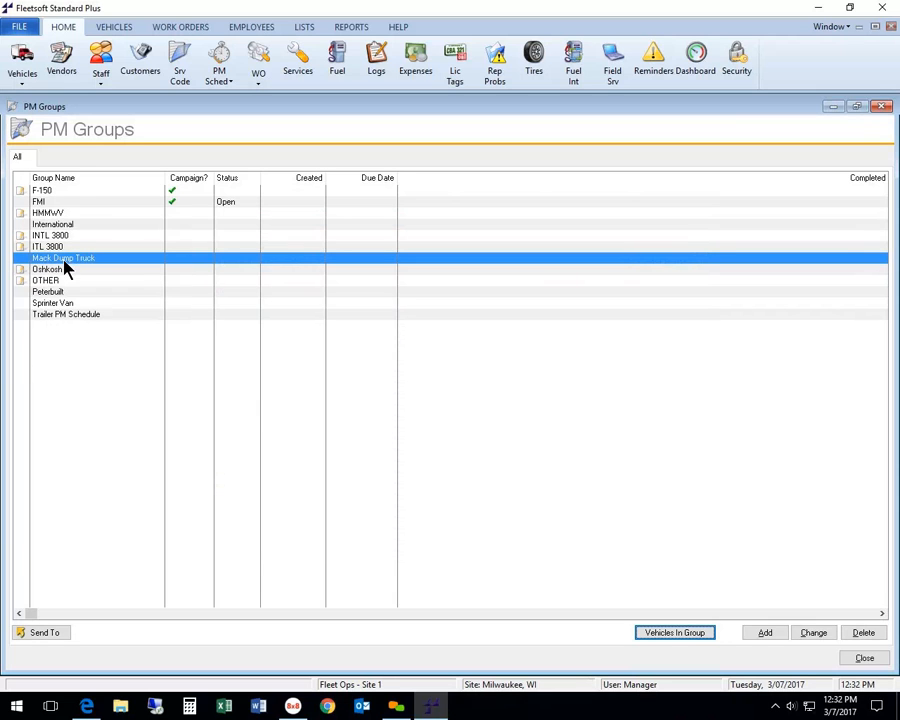
click(687, 641)
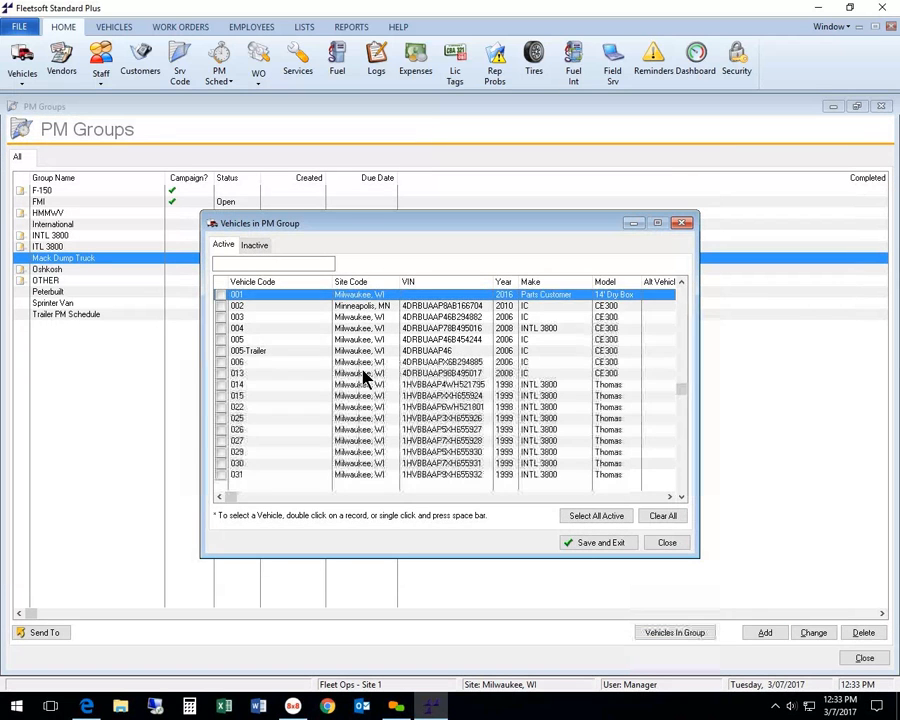
click(667, 543)
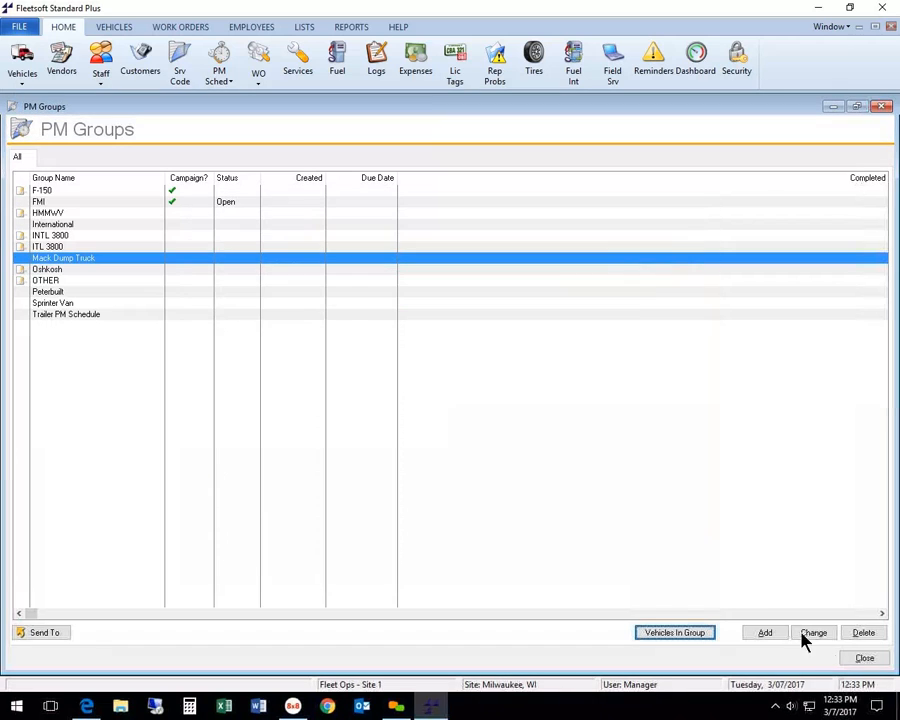
Step: Close the PM groups and the service codes, and open the vehicle list
click(868, 657)
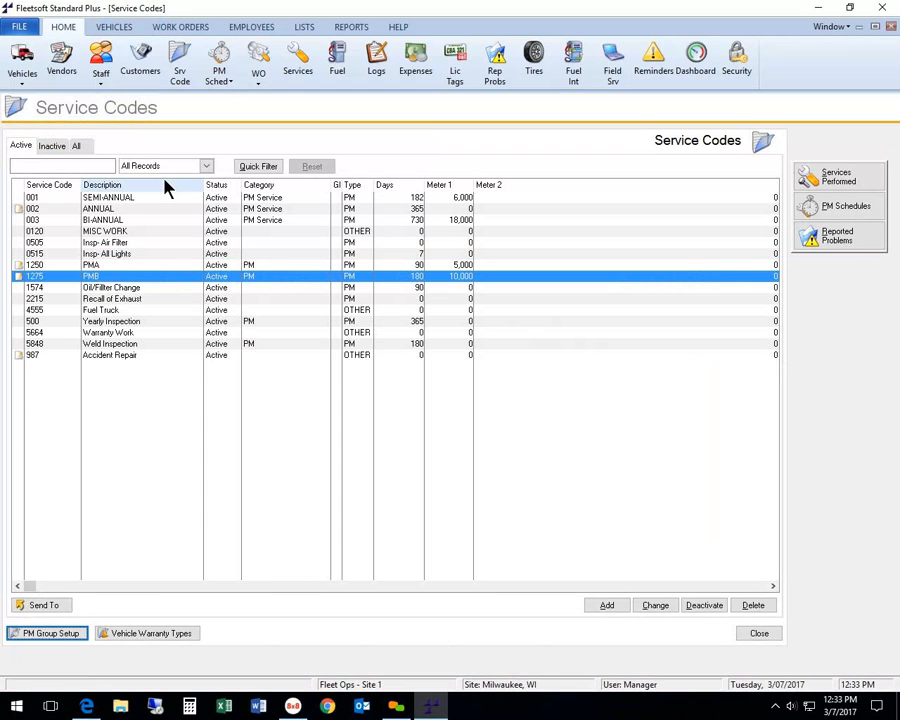
click(760, 635)
click(22, 60)
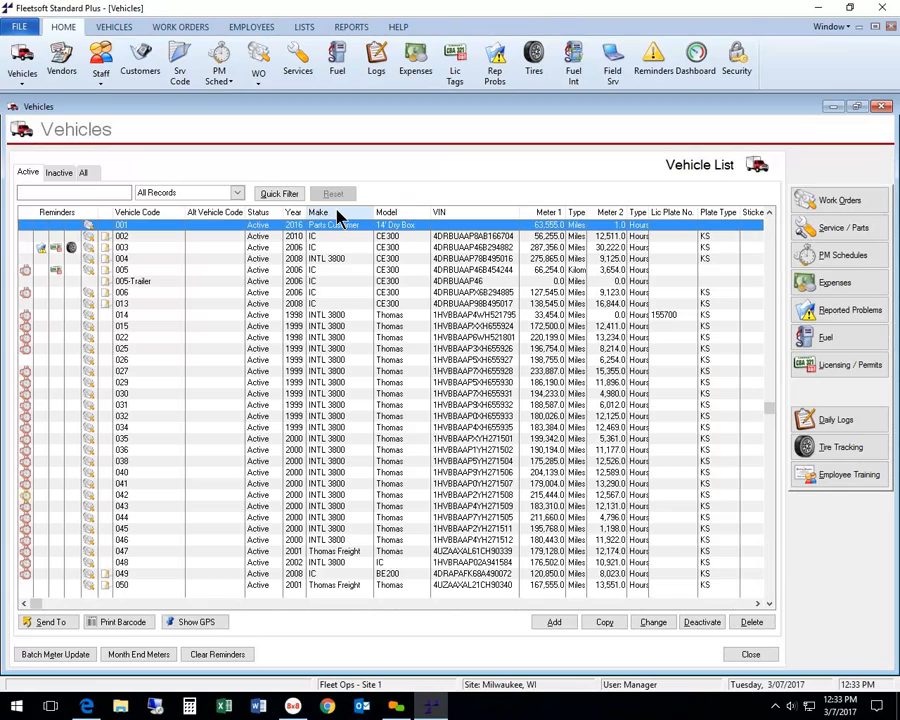
Step: Sort the active vehicles by make, review the PM schedules of Chevy vehicle FS043, and return to the vehicle list
click(338, 212)
key(Down)
key(Down)
key(Down)
key(Down)
key(Down)
key(Down)
key(Down)
key(Down)
key(Down)
key(Down)
key(Down)
key(Down)
key(Down)
key(Down)
key(Down)
key(Down)
key(Down)
key(Down)
key(Down)
key(Down)
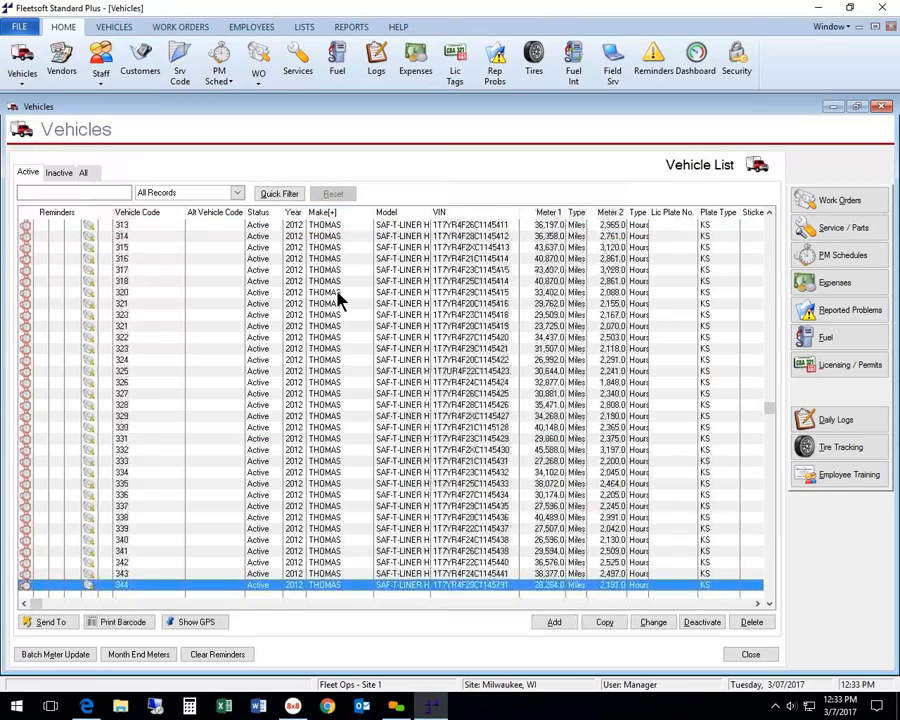
key(Down)
key(Down)
key(Down)
key(Down)
key(Down)
key(Down)
key(Down)
key(Down)
key(Down)
key(Down)
key(Down)
key(Down)
key(Down)
key(Down)
key(Down)
key(Down)
key(Down)
key(Down)
key(Down)
key(Down)
key(Up)
key(Up)
key(Up)
key(Up)
key(Up)
key(Up)
key(Up)
key(Up)
key(Up)
key(Up)
key(Up)
key(Up)
key(Up)
key(Up)
key(Up)
key(Up)
key(Up)
key(Up)
key(Up)
key(Up)
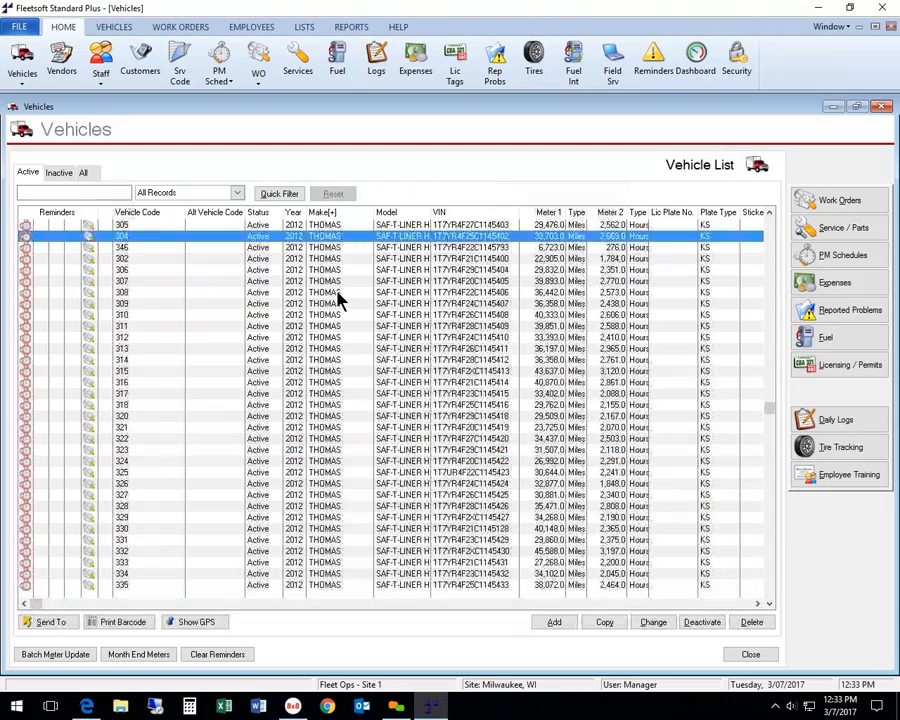
key(Up)
key(Up)
key(Up)
key(Up)
key(Up)
key(Up)
key(Up)
key(Up)
key(Up)
key(Up)
key(Up)
key(Up)
key(Up)
key(Up)
key(Up)
key(Up)
key(Up)
key(Up)
key(Up)
key(Up)
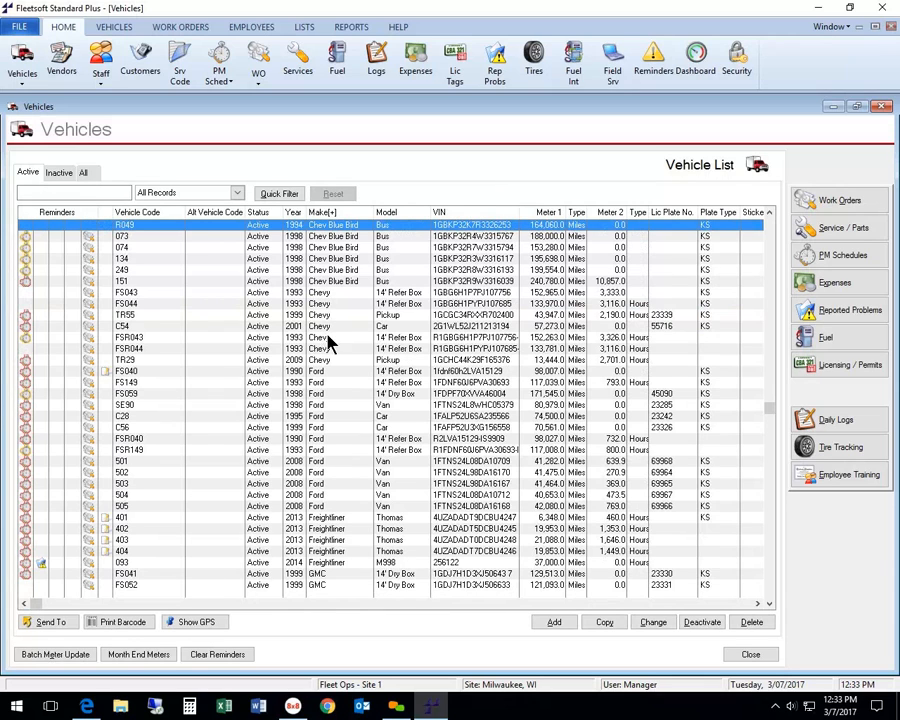
click(340, 292)
click(840, 255)
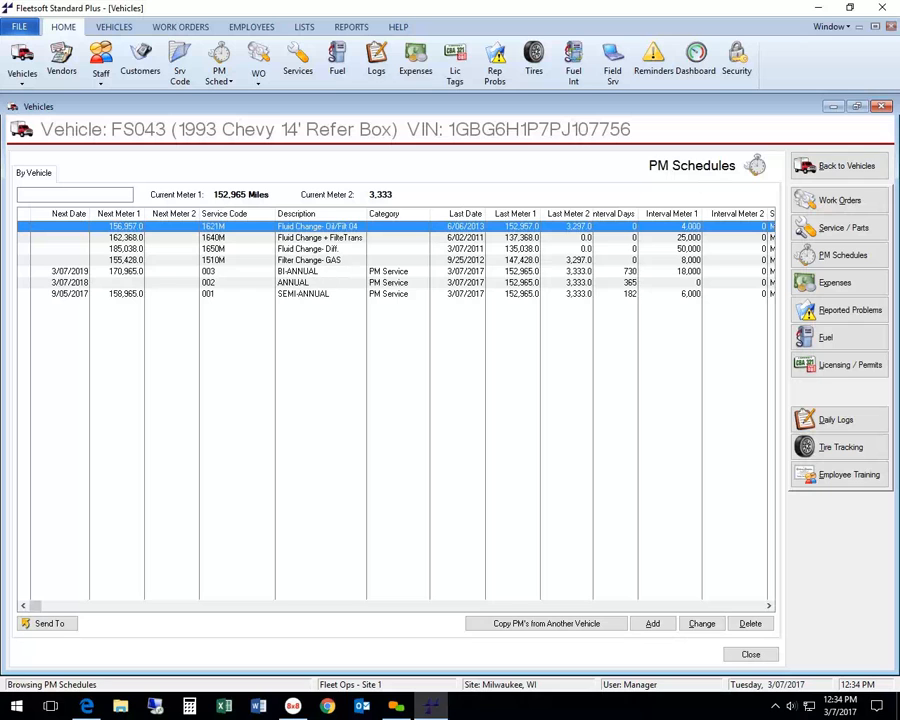
click(842, 170)
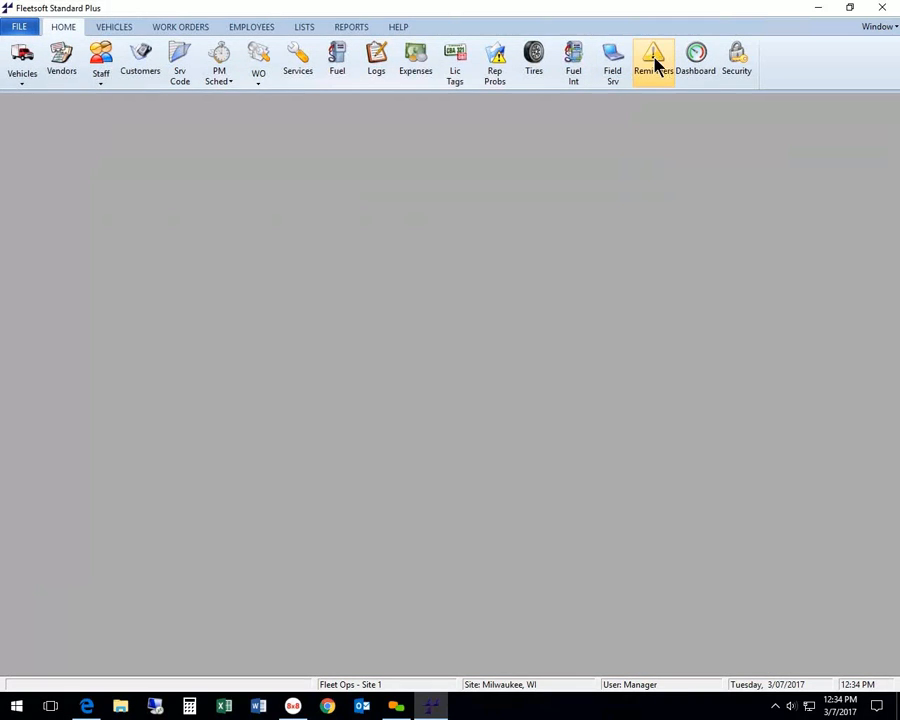
Step: Open the maintenance reminders and examine the due dates and meters for vehicle 005's PMA and vehicle 027's fluid change
click(652, 62)
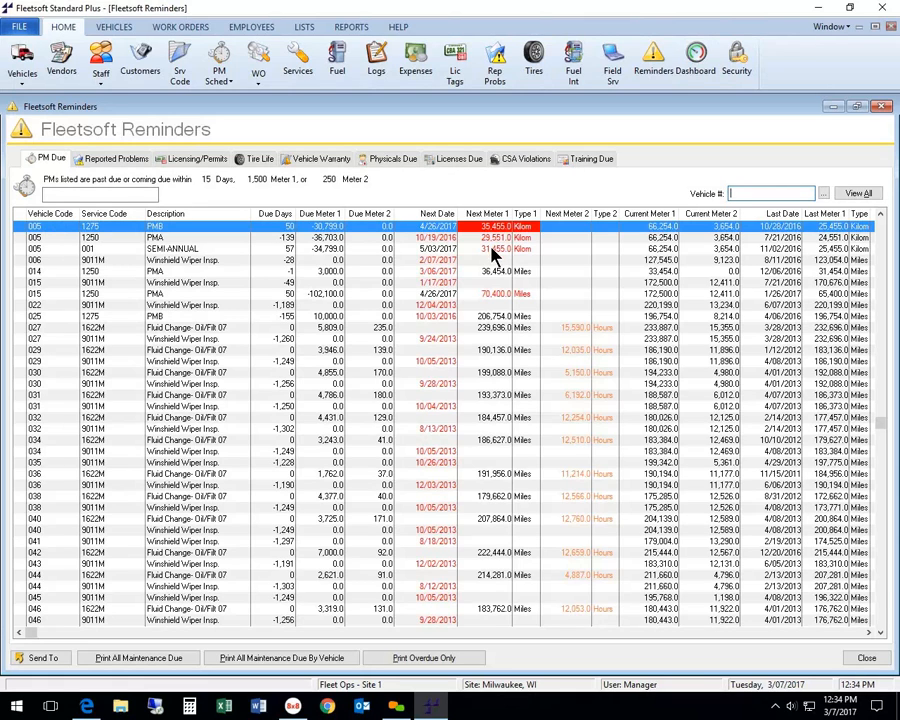
click(428, 238)
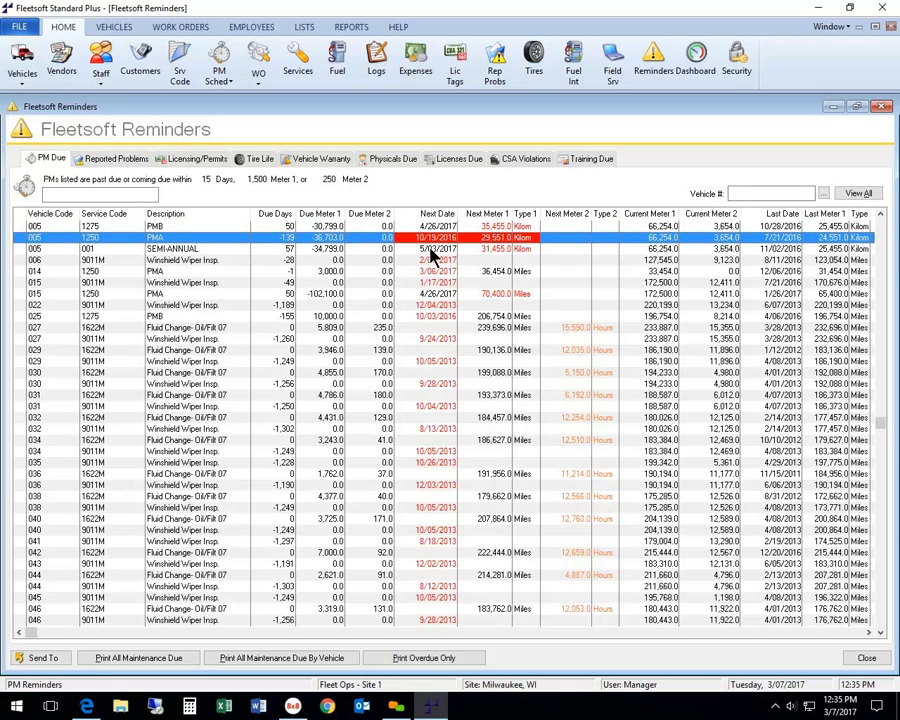
click(579, 330)
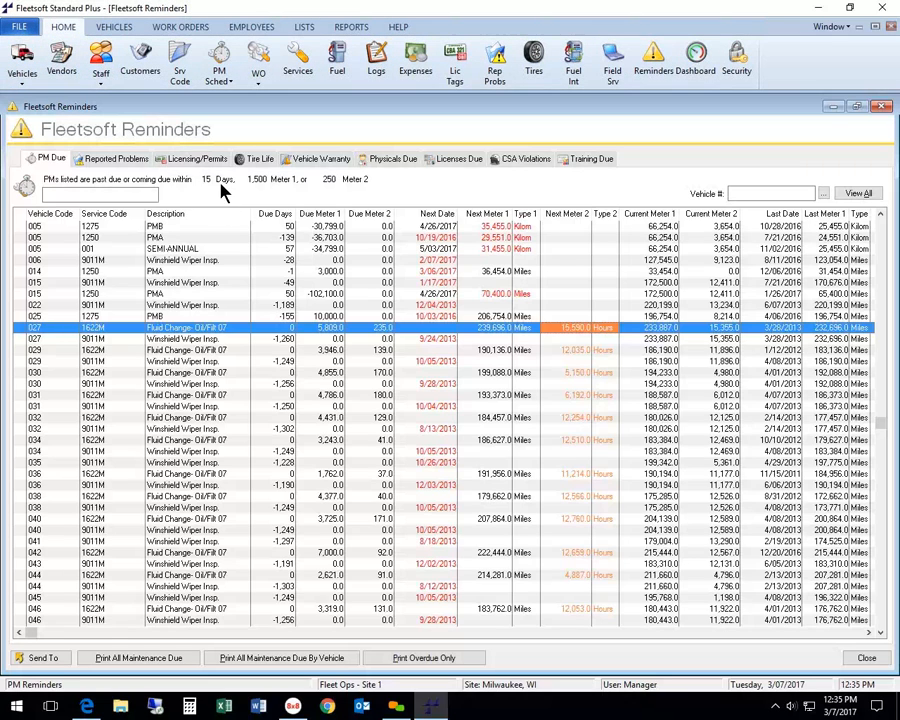
Step: In the site's reminder interval settings, set the days to remind before PM due to 20 and review the Meter 1 and Meter 2 thresholds
click(22, 28)
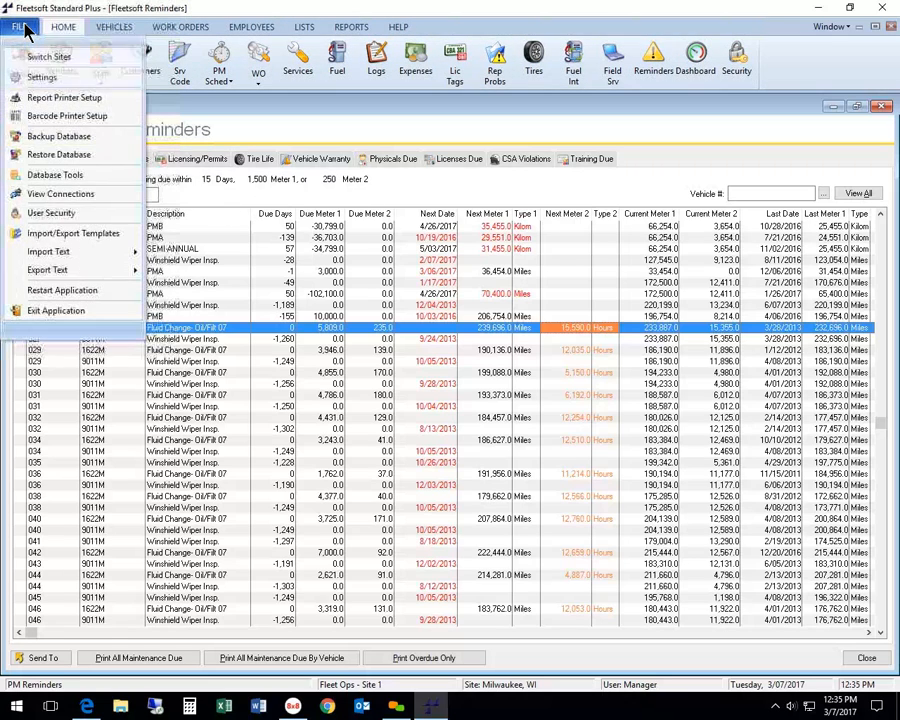
click(41, 78)
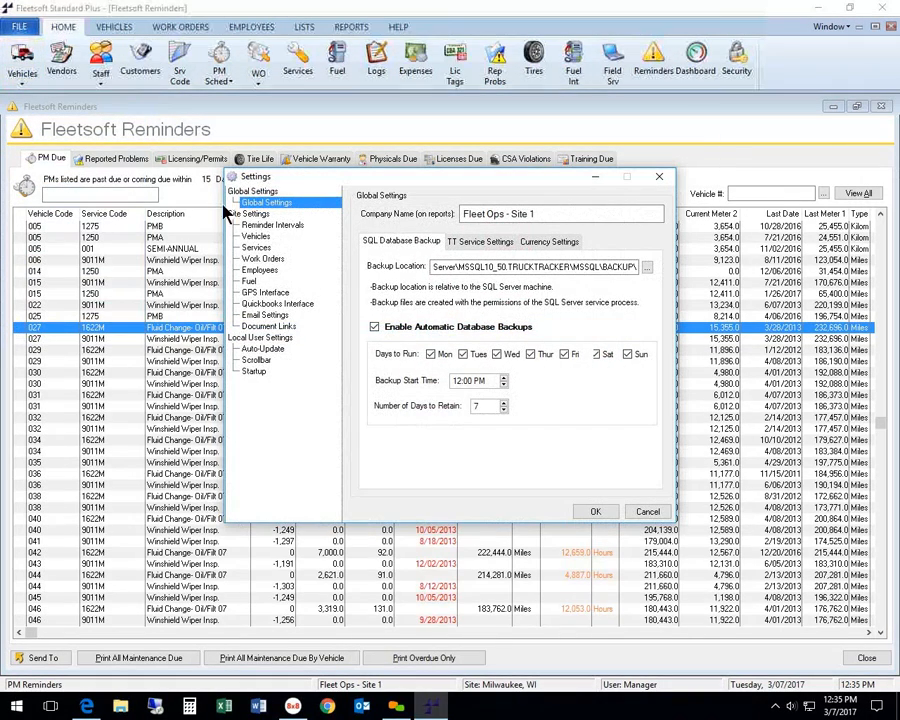
click(272, 229)
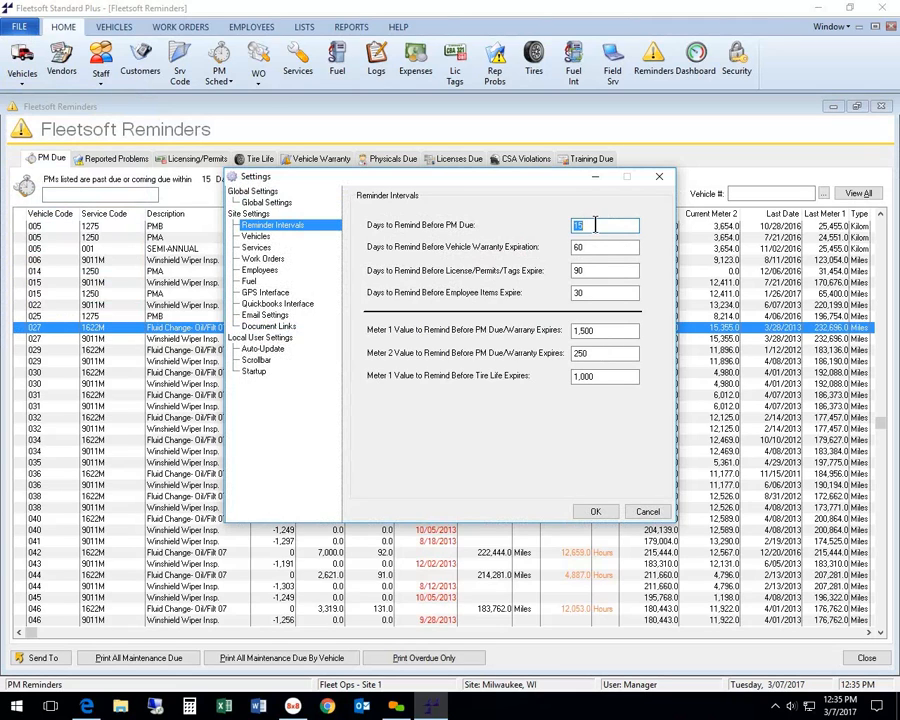
text(20)
click(616, 331)
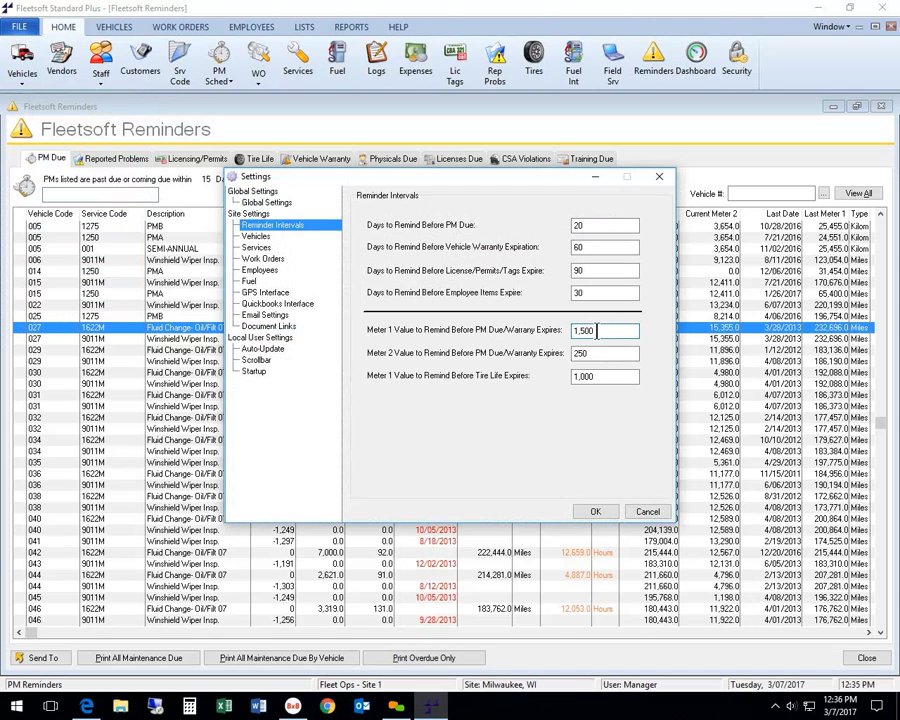
double_click(595, 352)
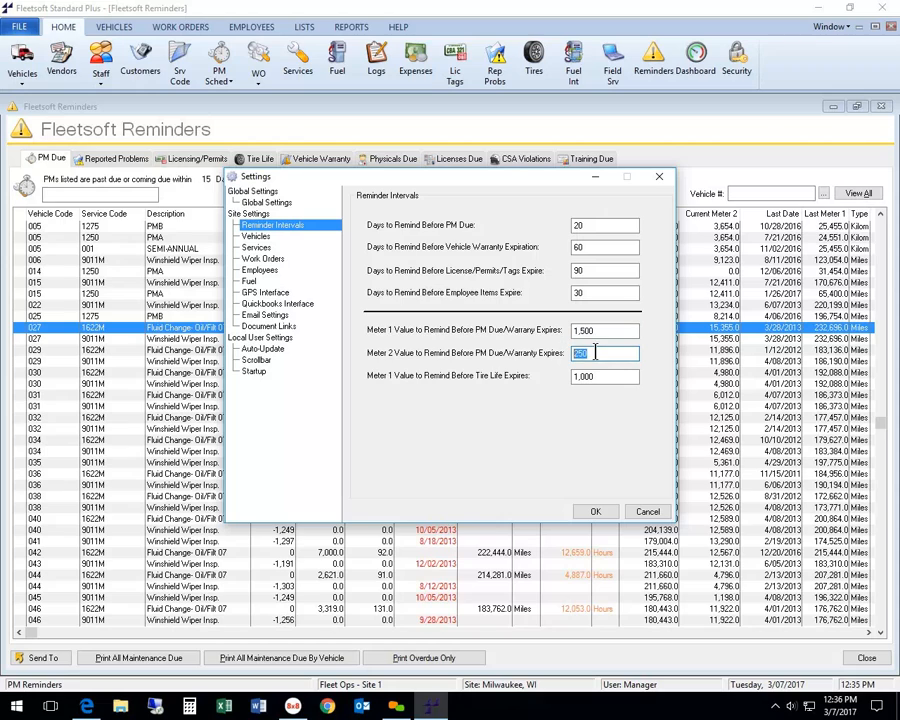